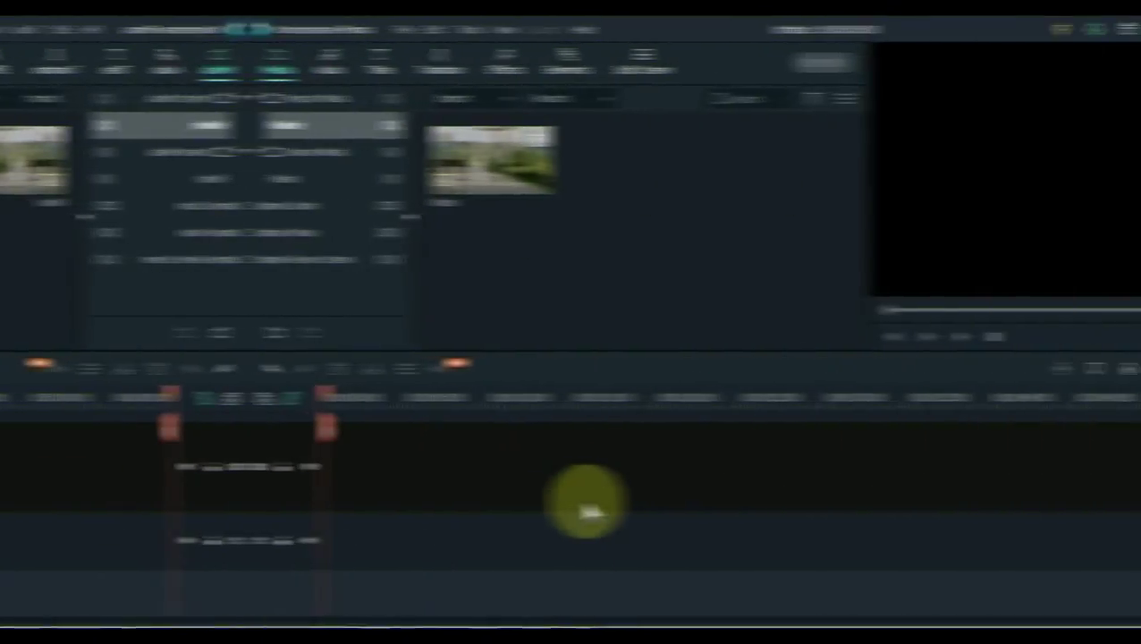
Import the running-friends video into Project Media so the 'Video' thumbnail appears
{"action": "mouse_move", "coordinate": [277, 201]}
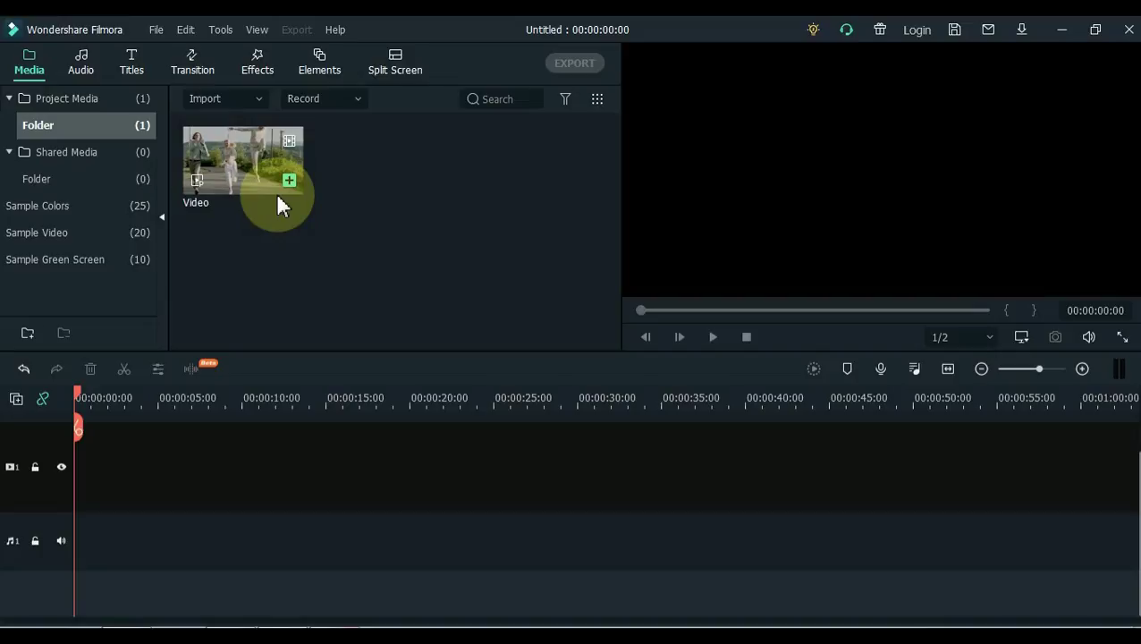
Place the Video clip on the first video track and match the project to 1920 x 1080 30fps
{"action": "left_click_drag", "start_coordinate": [269, 180], "coordinate": [84, 532]}
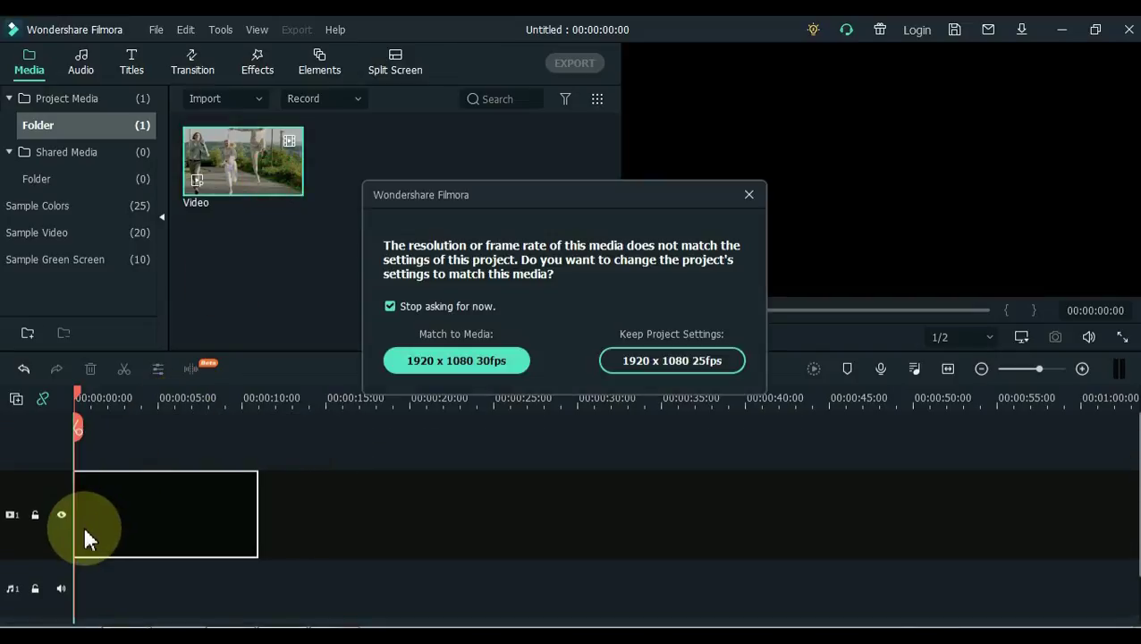
{"action": "left_click", "coordinate": [396, 367]}
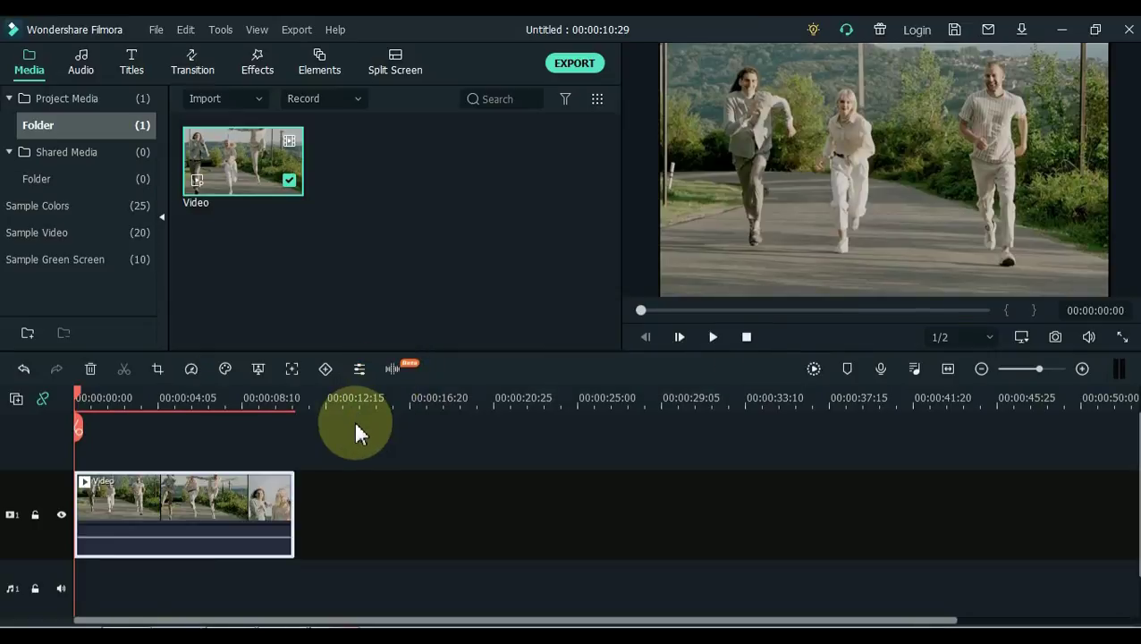
{"action": "left_click", "coordinate": [191, 369]}
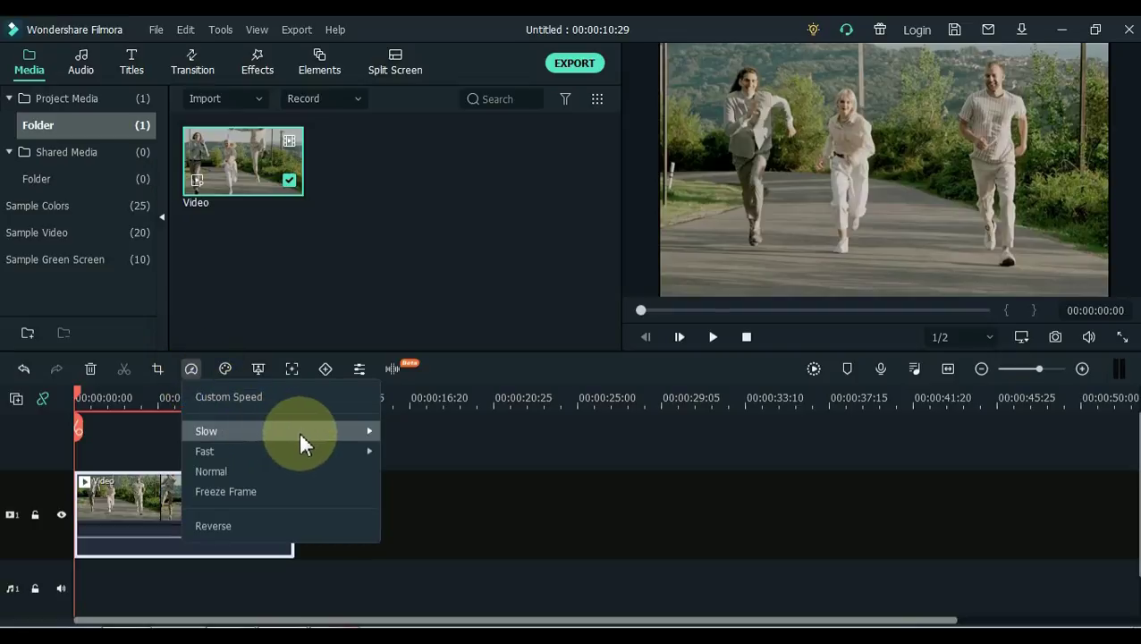
Slow the whole clip to 0.5x and fit the 00:00:21:28 project to the timeline
{"action": "mouse_move", "coordinate": [301, 431]}
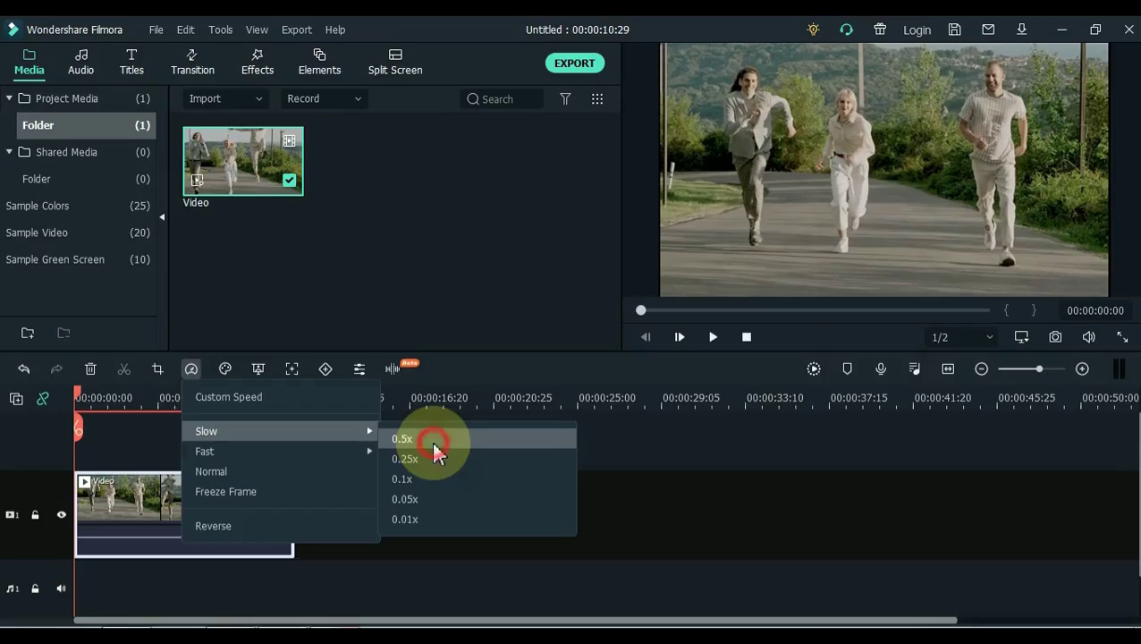
{"action": "left_click", "coordinate": [683, 349]}
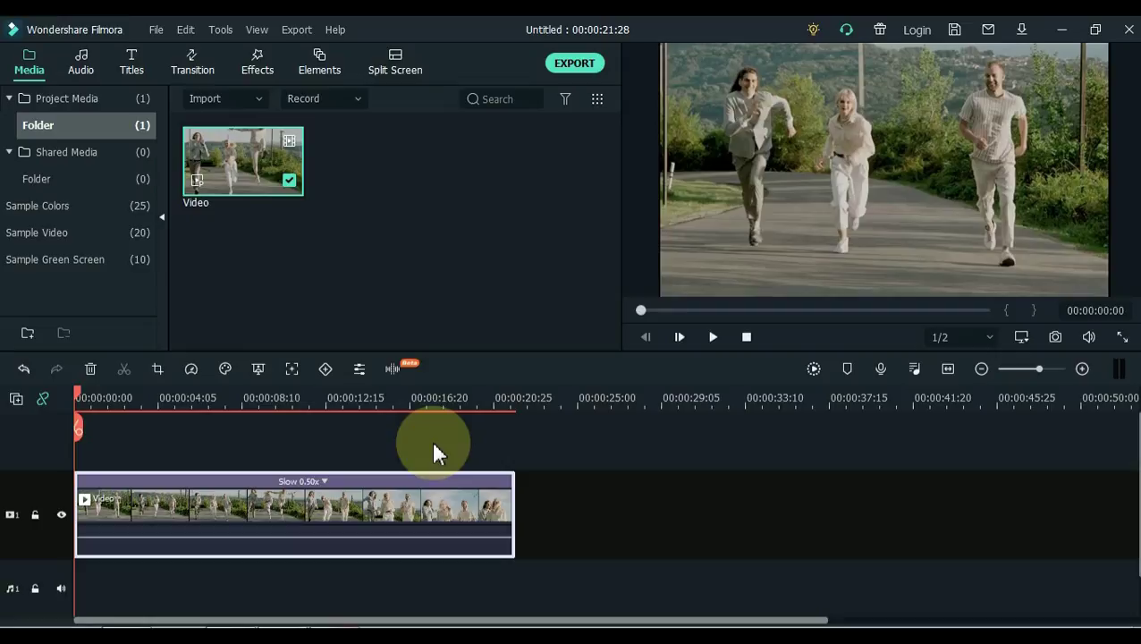
{"action": "left_click", "coordinate": [948, 368]}
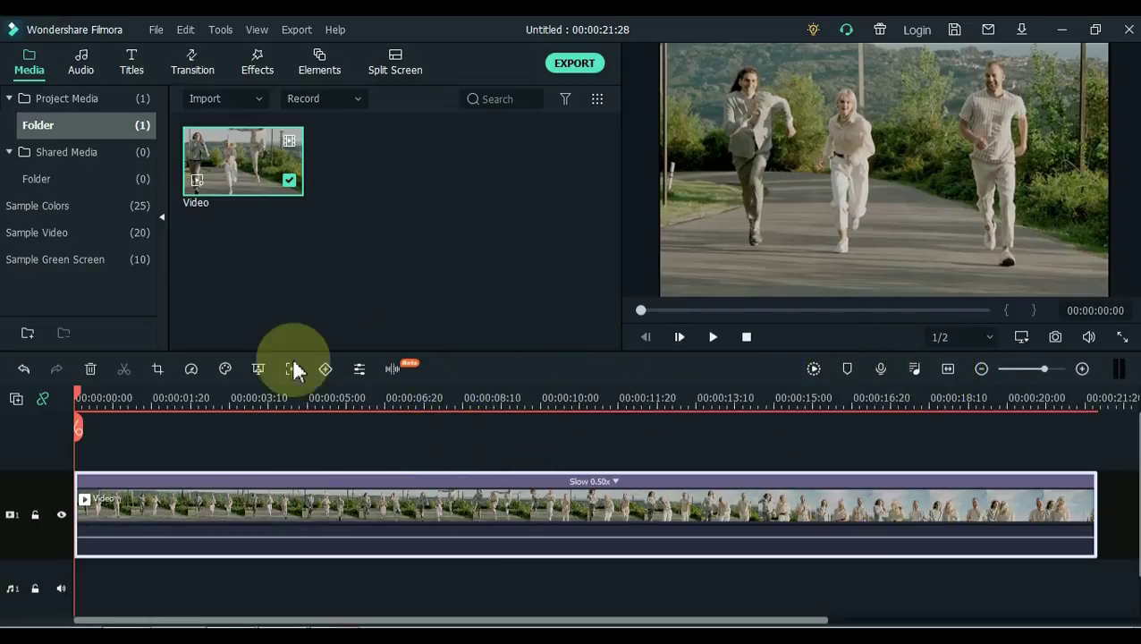
Split the slowed clip at the 2, 4, 6, 8 and 10-second marks, then fit the timeline
{"action": "left_click_drag", "start_coordinate": [78, 398], "coordinate": [167, 419]}
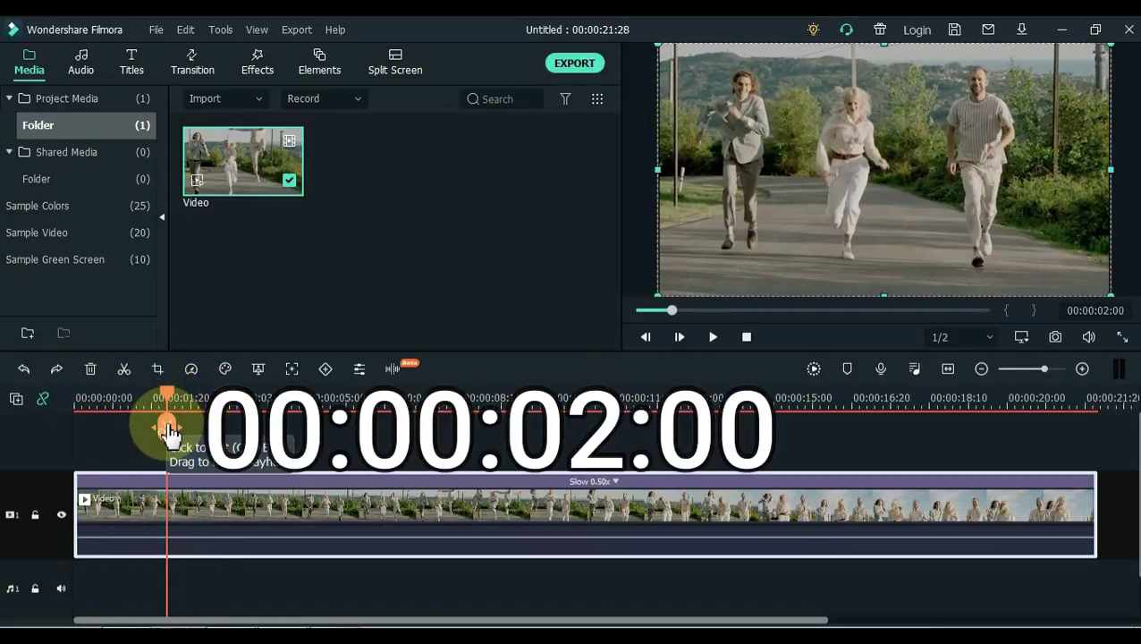
{"action": "left_click", "coordinate": [167, 430]}
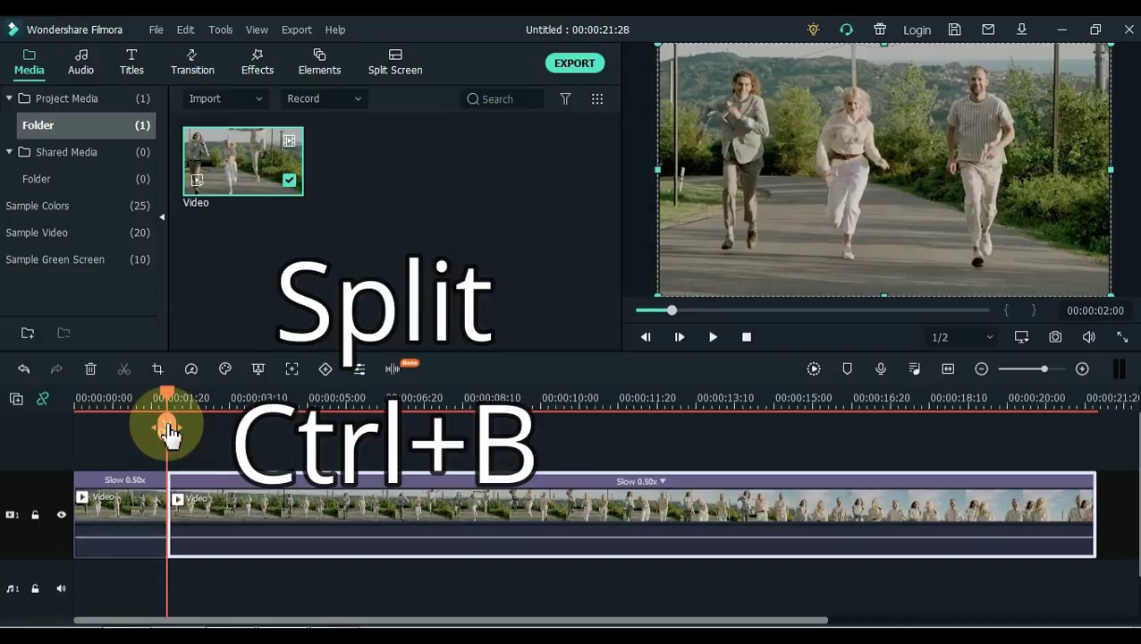
{"action": "left_click_drag", "start_coordinate": [166, 393], "coordinate": [260, 402]}
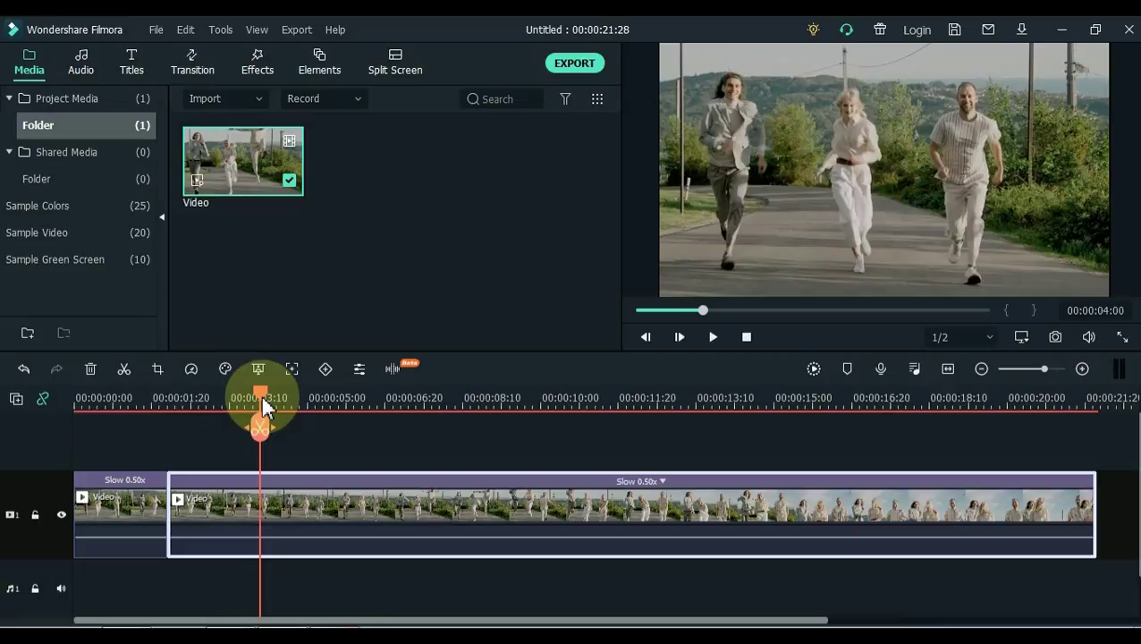
{"action": "key", "text": "ctrl+b"}
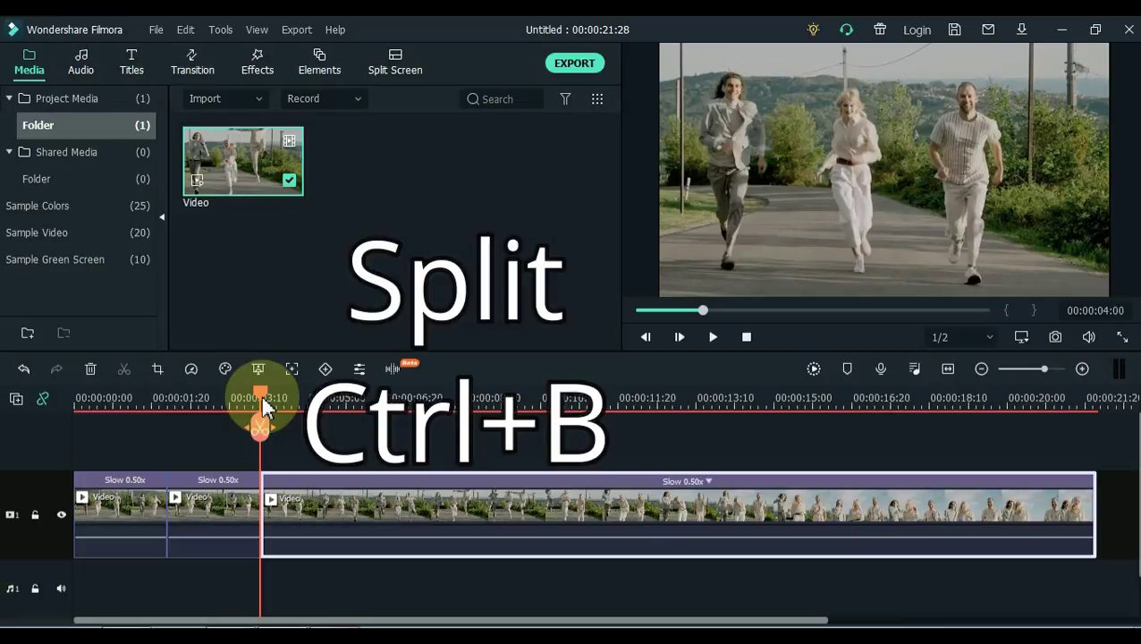
{"action": "left_click_drag", "start_coordinate": [263, 402], "coordinate": [445, 397]}
{"action": "key", "text": "ctrl+b"}
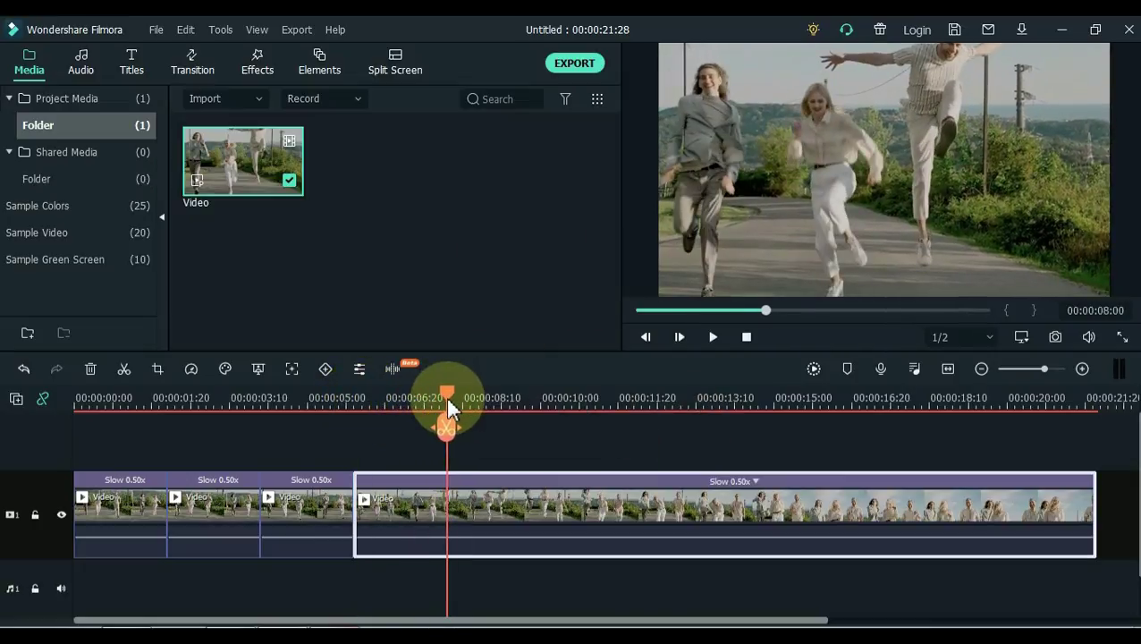
{"action": "key", "text": "ctrl+b"}
{"action": "left_click_drag", "start_coordinate": [352, 619], "coordinate": [419, 620]}
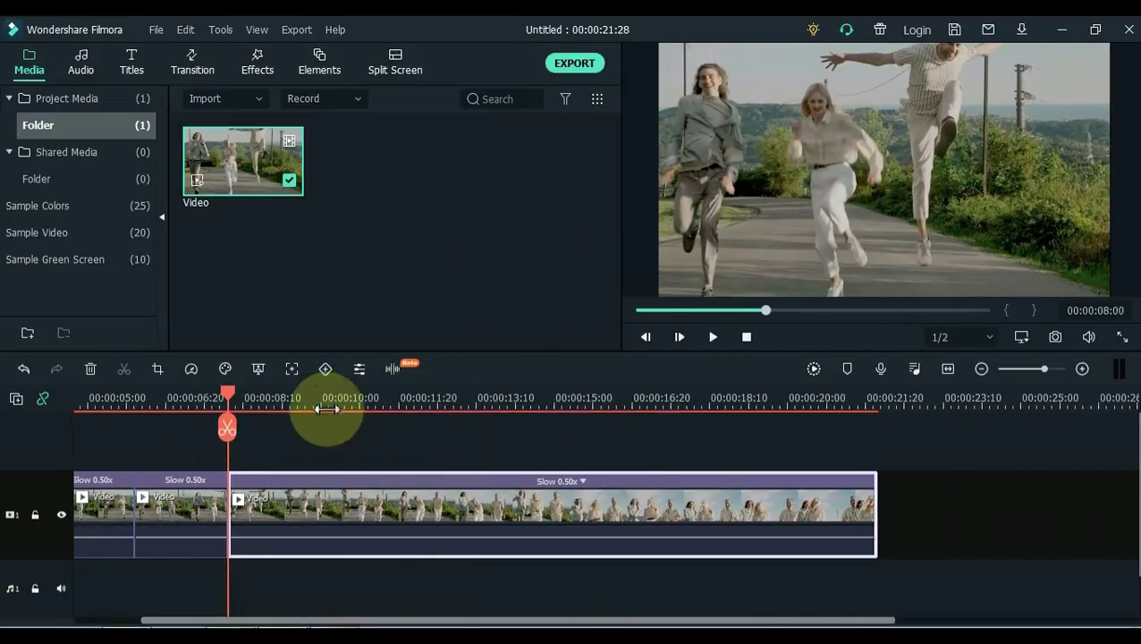
{"action": "left_click_drag", "start_coordinate": [352, 398], "coordinate": [692, 402]}
{"action": "key", "text": "ctrl+b"}
{"action": "key", "text": "ctrl+b"}
{"action": "key", "text": "ctrl+b"}
{"action": "key", "text": "ctrl+b"}
{"action": "key", "text": "ctrl+b"}
{"action": "key", "text": "ctrl+b"}
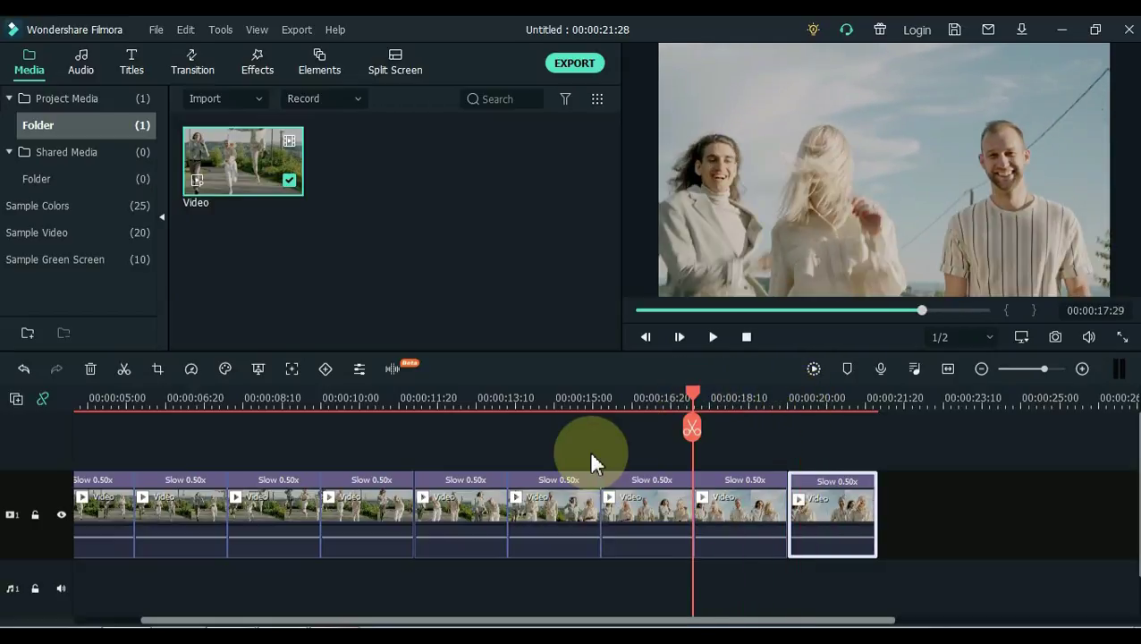
{"action": "left_click", "coordinate": [947, 370]}
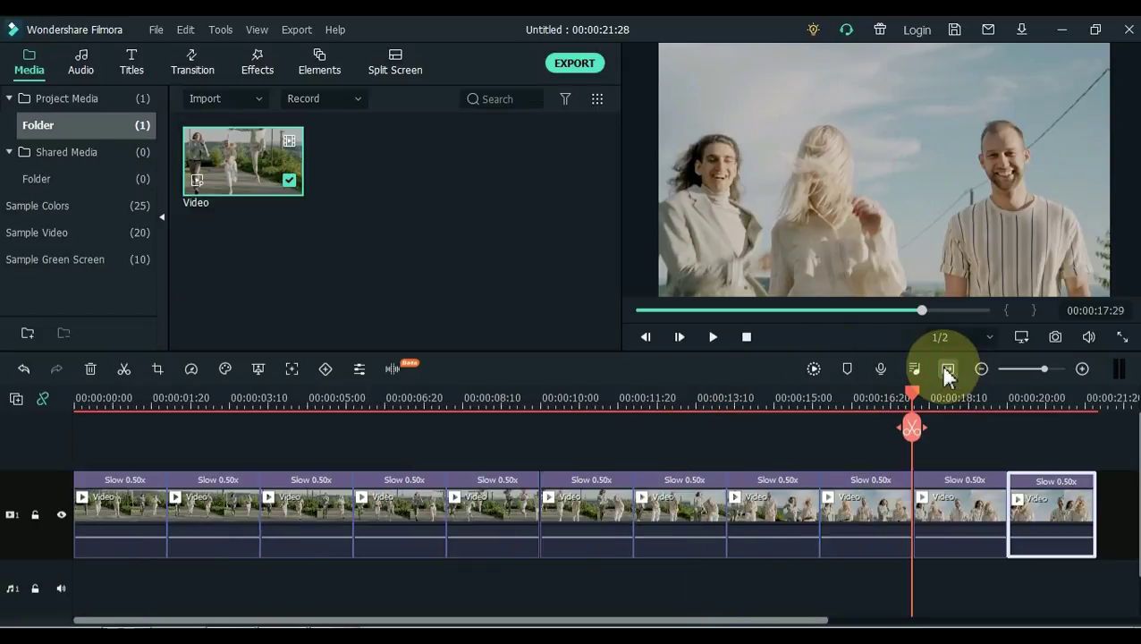
Speed the second and fourth clip pieces up to 2x
{"action": "left_click", "coordinate": [861, 441]}
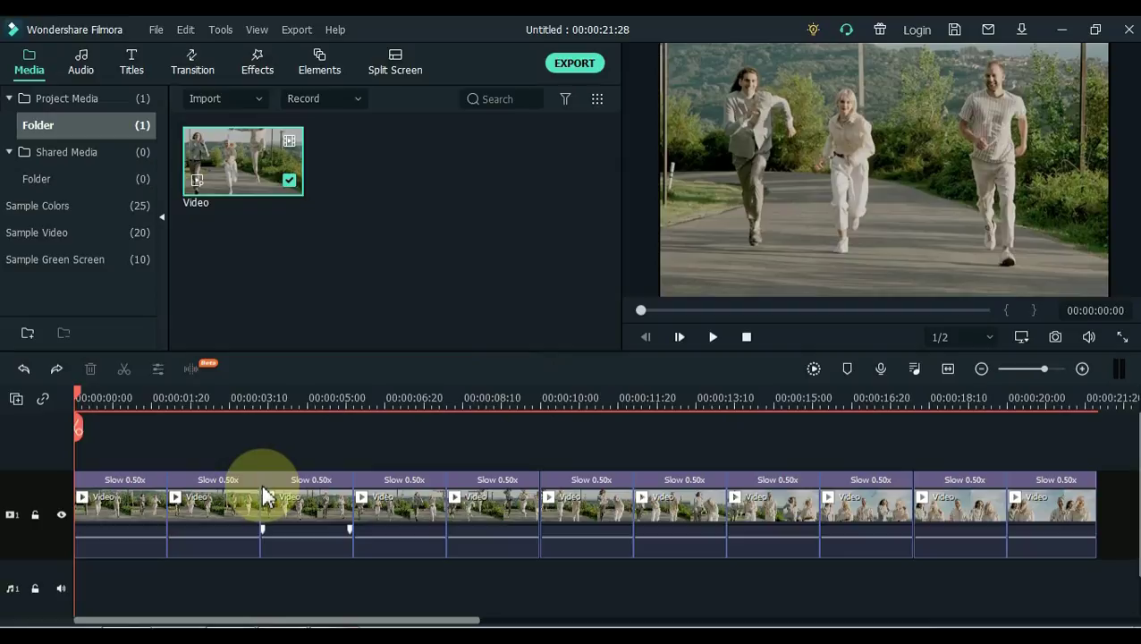
{"action": "left_click", "coordinate": [228, 488]}
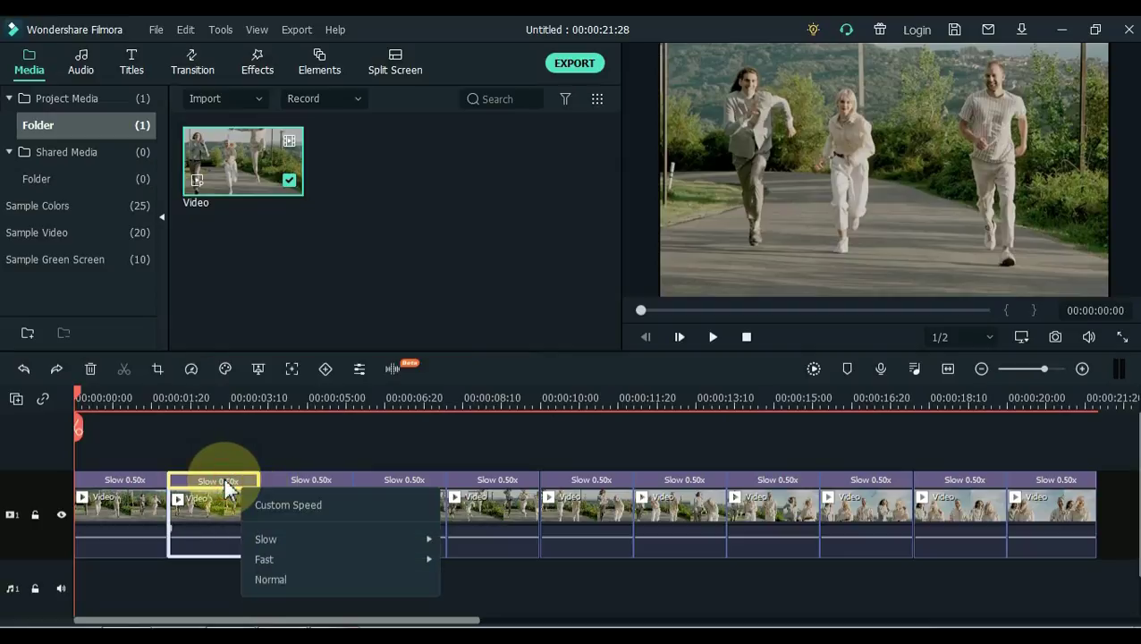
{"action": "mouse_move", "coordinate": [329, 563]}
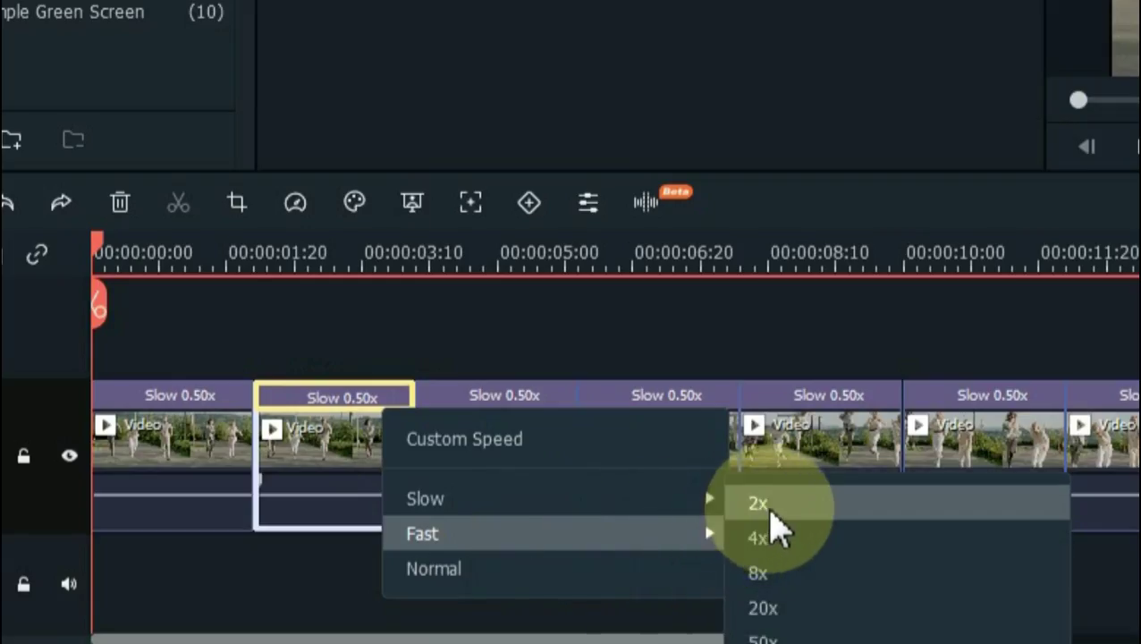
{"action": "left_click", "coordinate": [764, 505]}
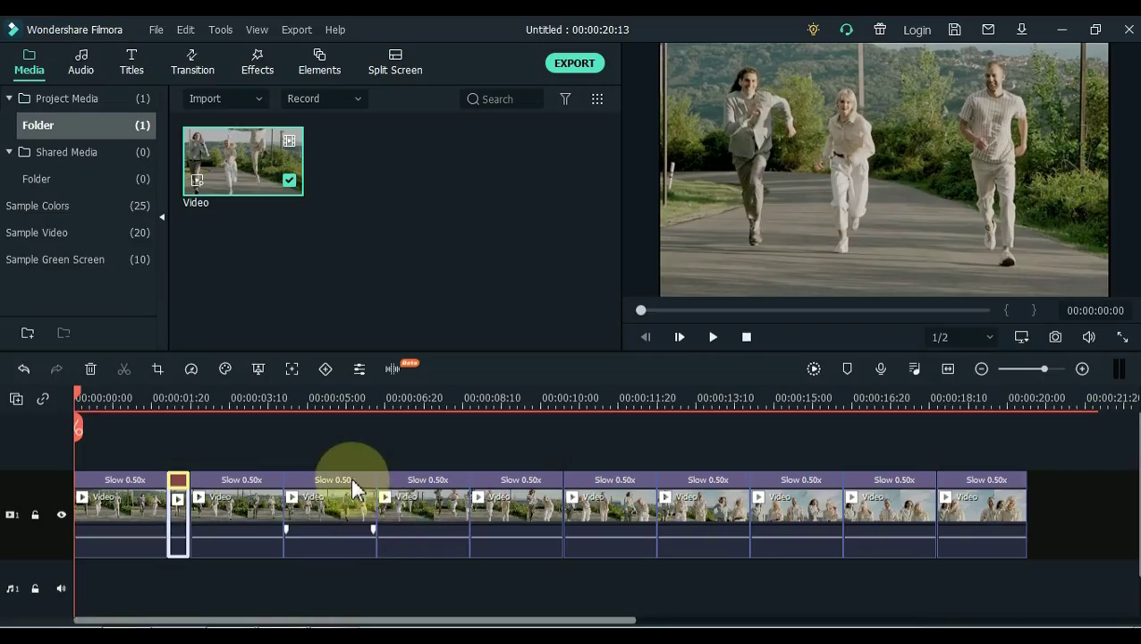
{"action": "left_click", "coordinate": [356, 490]}
{"action": "left_click", "coordinate": [190, 368]}
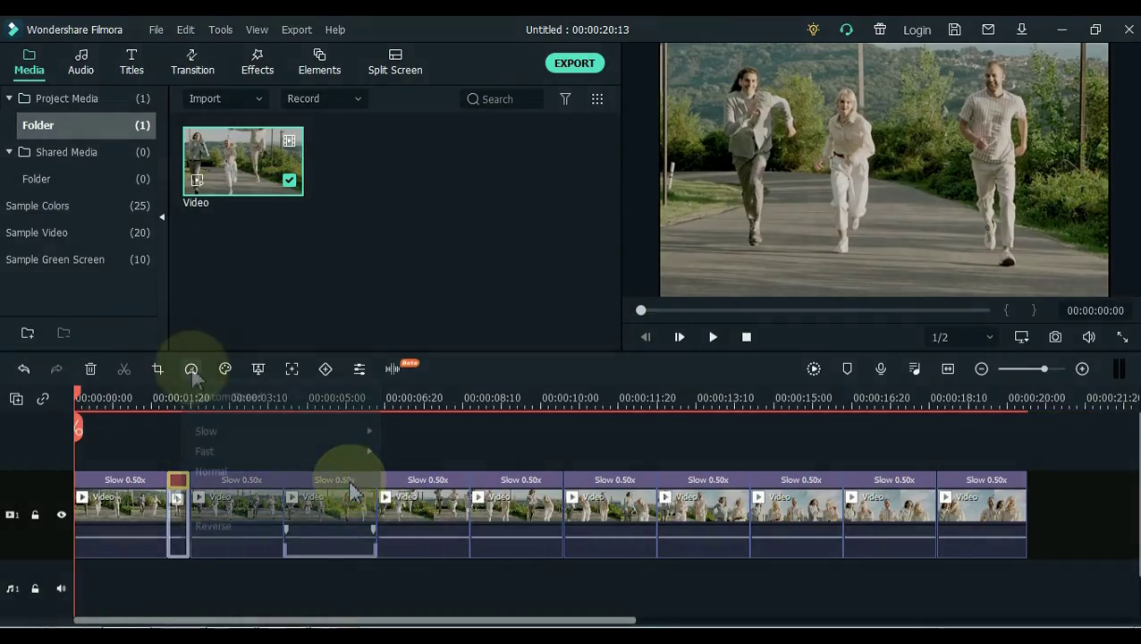
{"action": "mouse_move", "coordinate": [292, 451]}
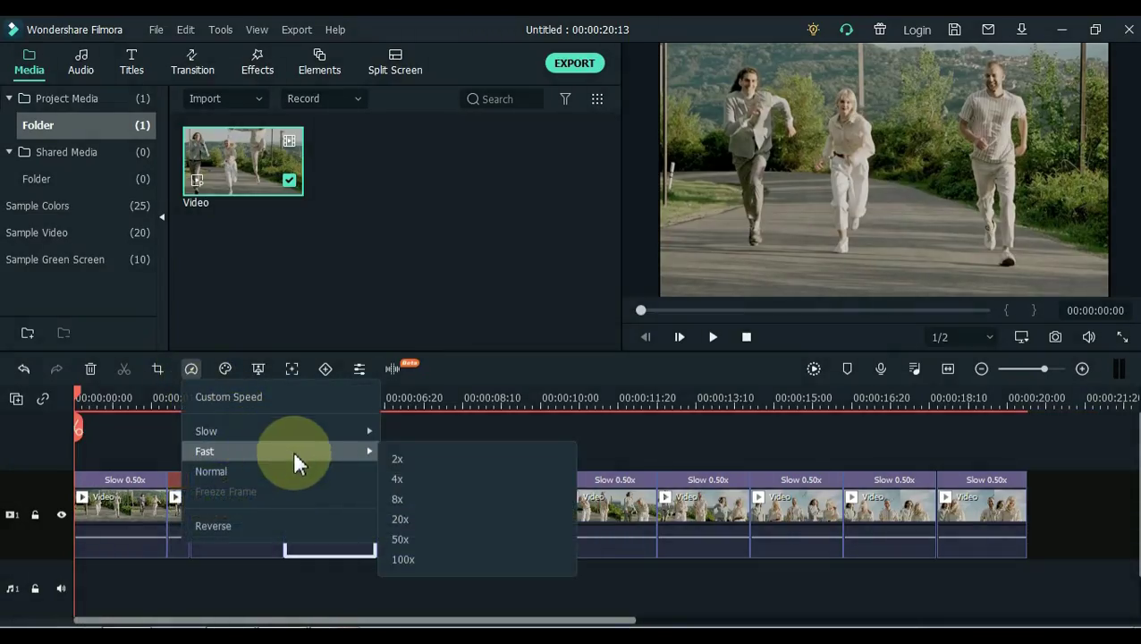
{"action": "left_click", "coordinate": [404, 458]}
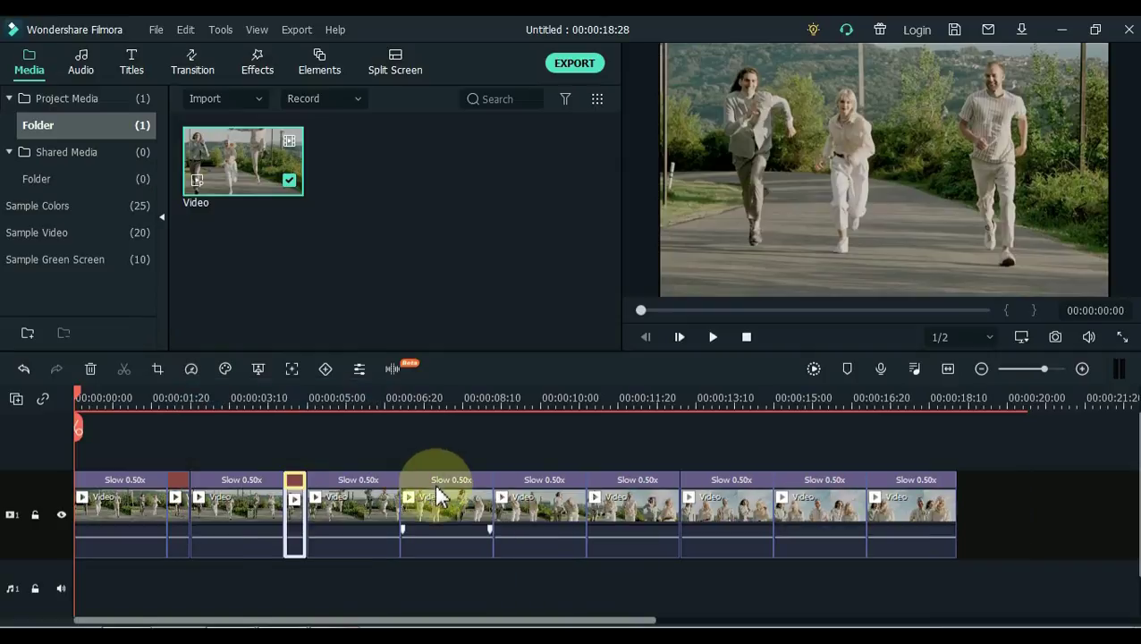
Speed three more alternate pieces up to 2x, shortening the project to 00:00:14:13
{"action": "left_click", "coordinate": [438, 483]}
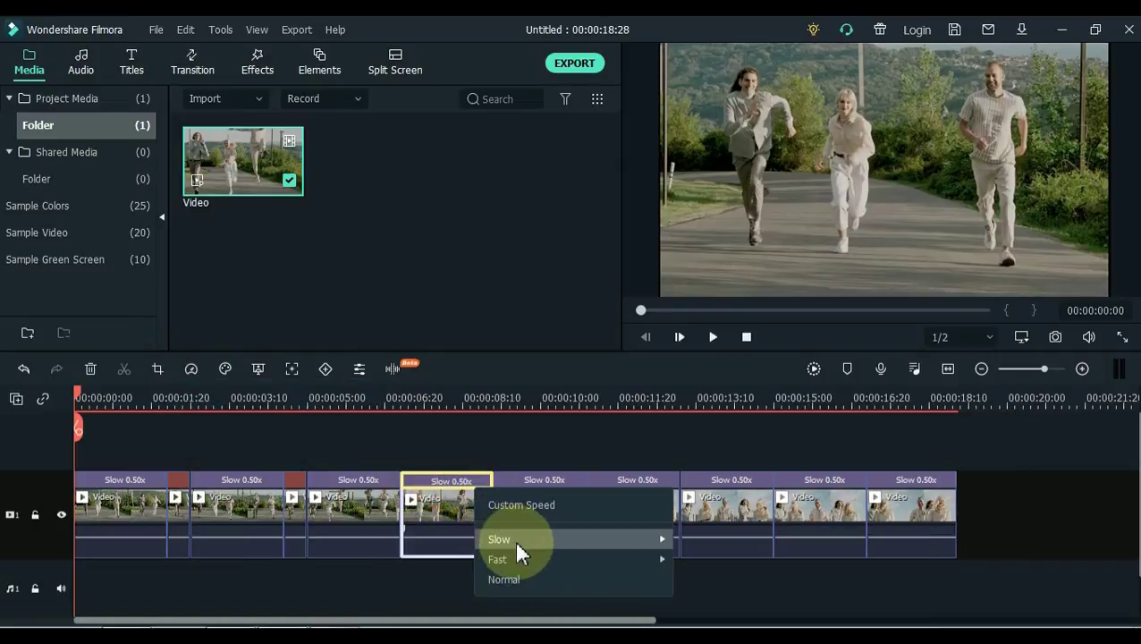
{"action": "mouse_move", "coordinate": [526, 561]}
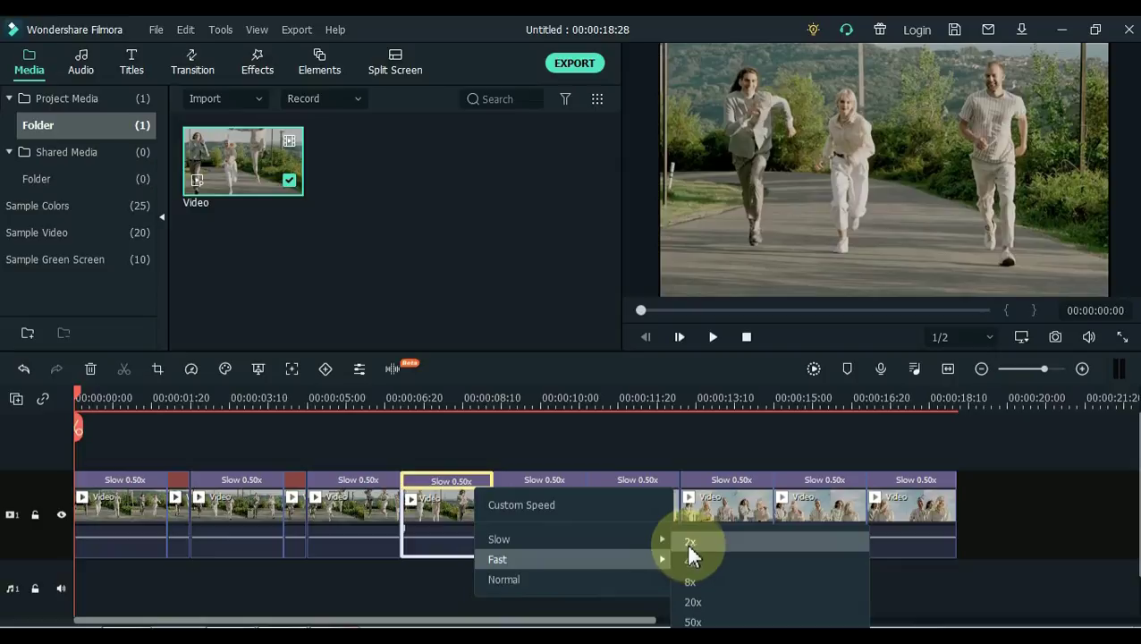
{"action": "left_click", "coordinate": [691, 542]}
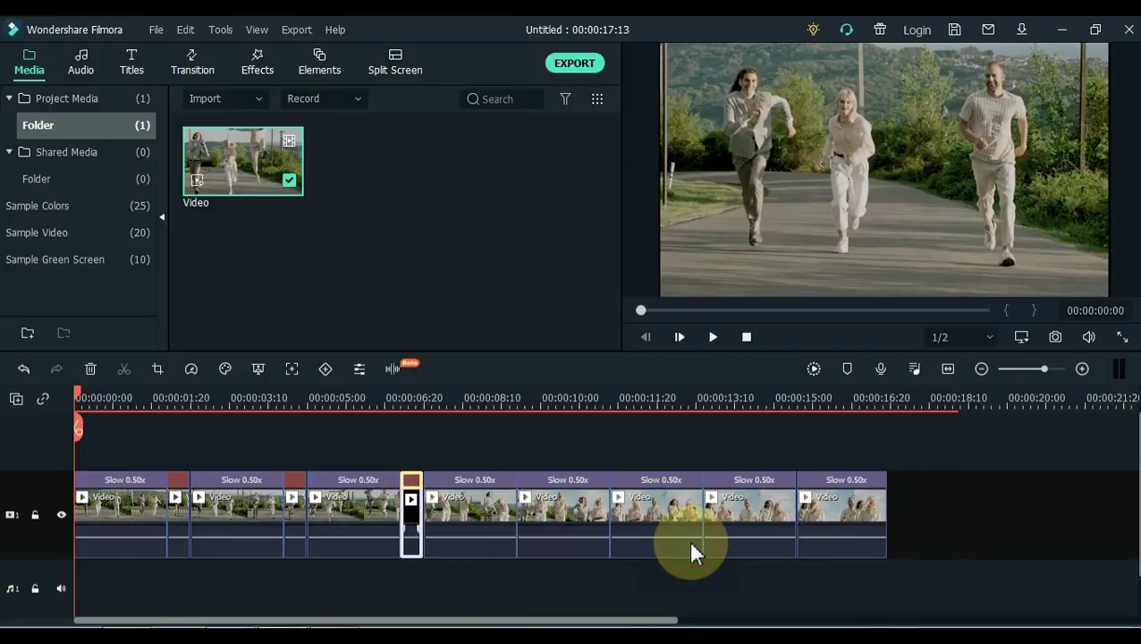
{"action": "left_click", "coordinate": [577, 490]}
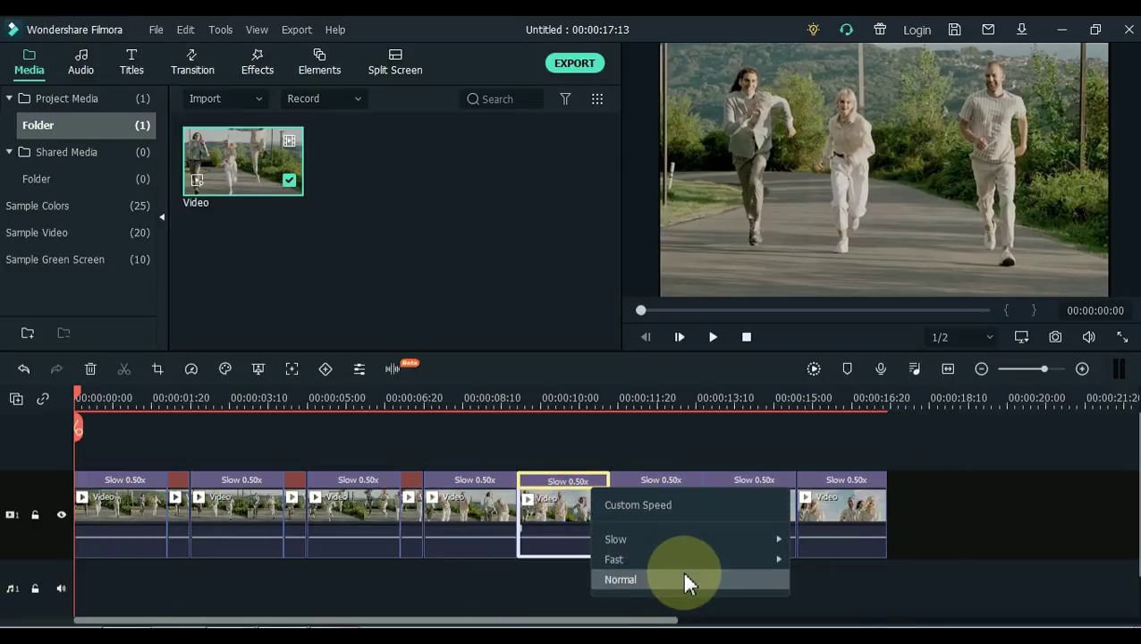
{"action": "mouse_move", "coordinate": [715, 573]}
{"action": "left_click", "coordinate": [815, 544]}
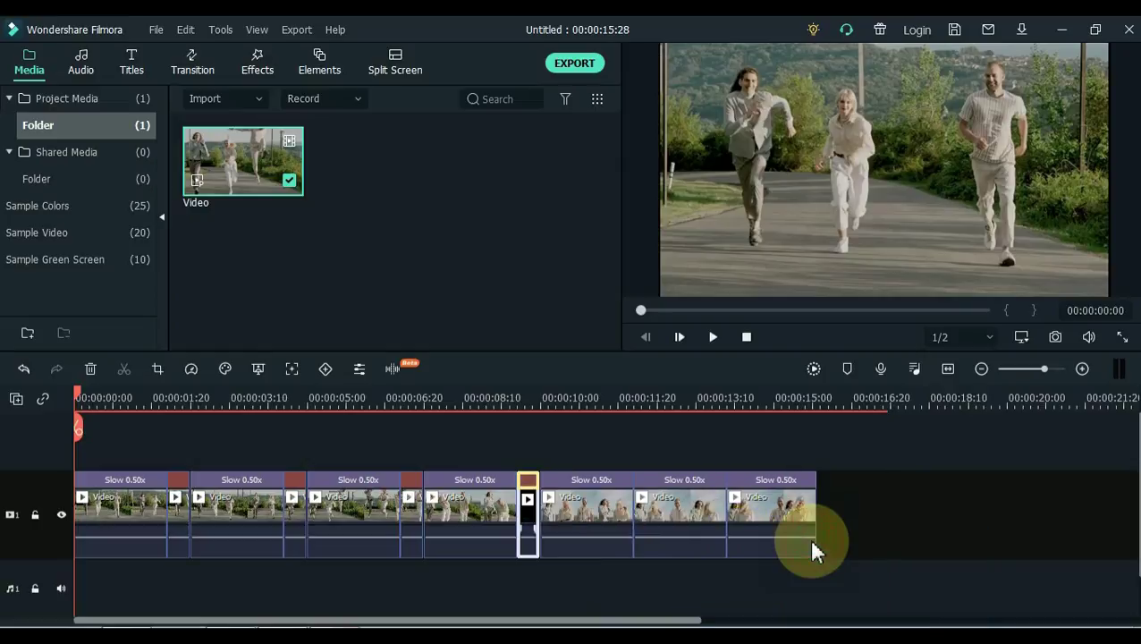
{"action": "left_click", "coordinate": [671, 490]}
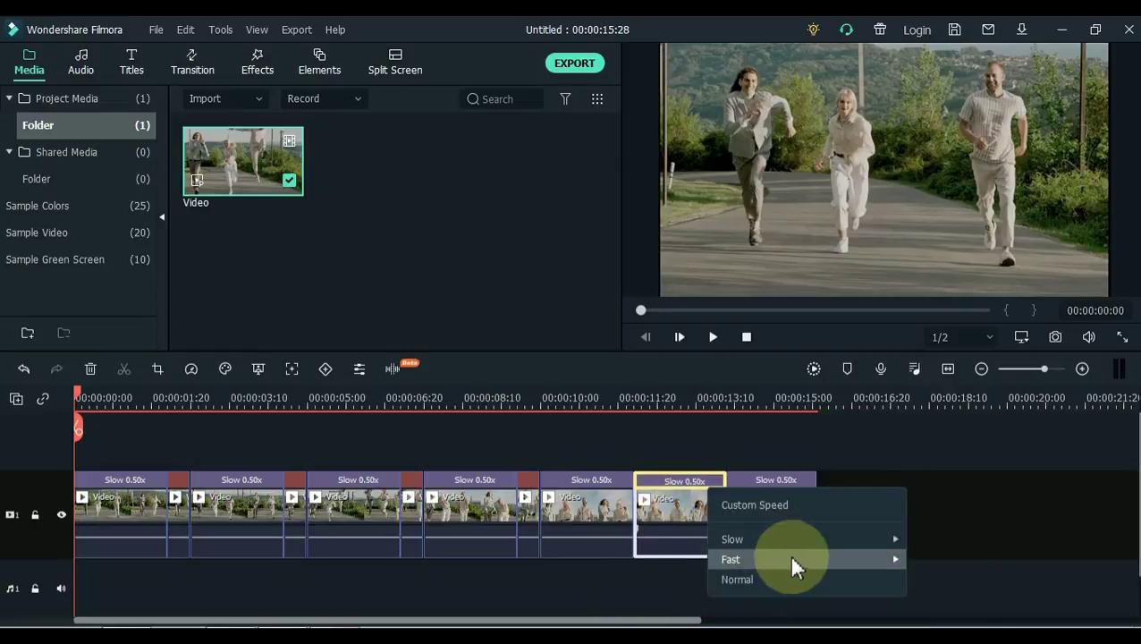
{"action": "mouse_move", "coordinate": [791, 563]}
{"action": "left_click", "coordinate": [922, 539]}
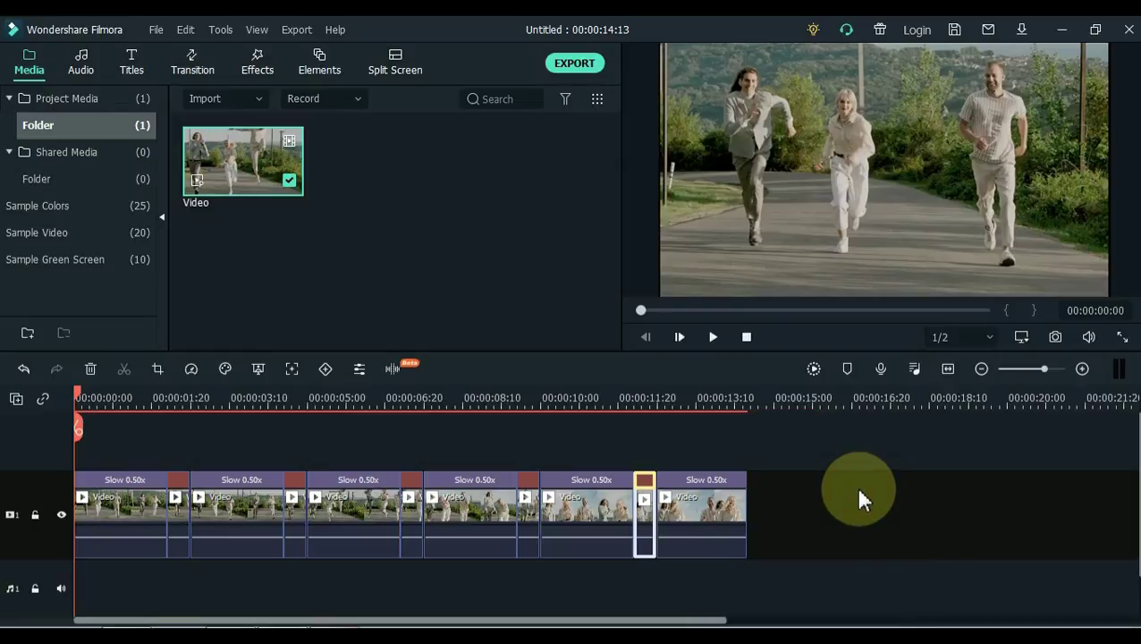
{"action": "left_click", "coordinate": [817, 460]}
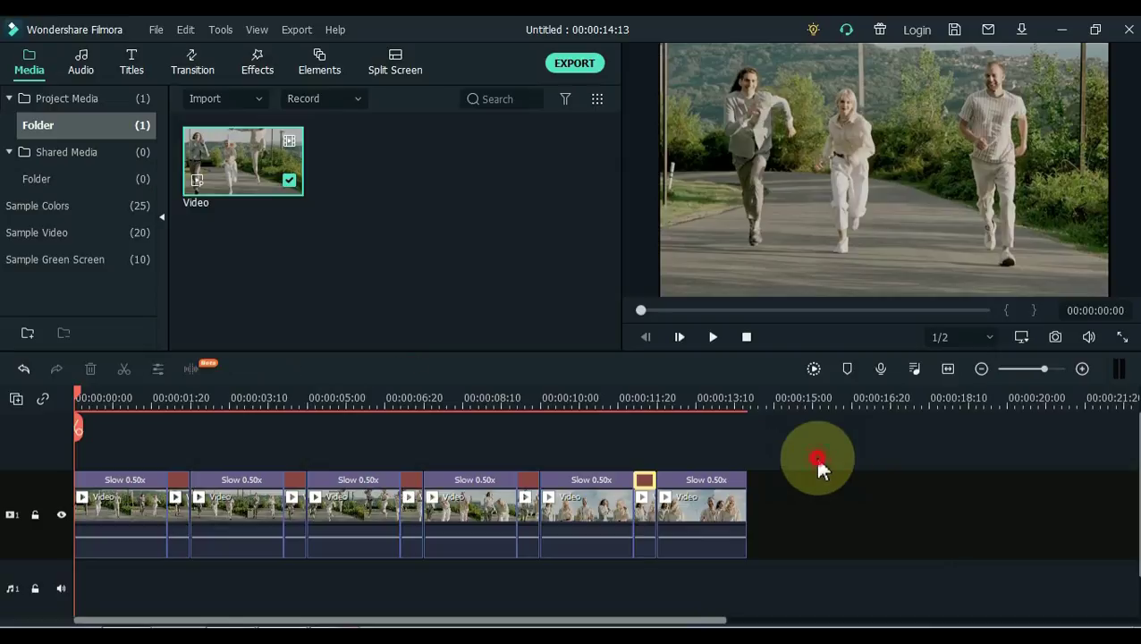
Zoom into the timeline and play the preview, pausing at 00:00:04:21, then nudge to 00:00:04:24
{"action": "key", "text": "space"}
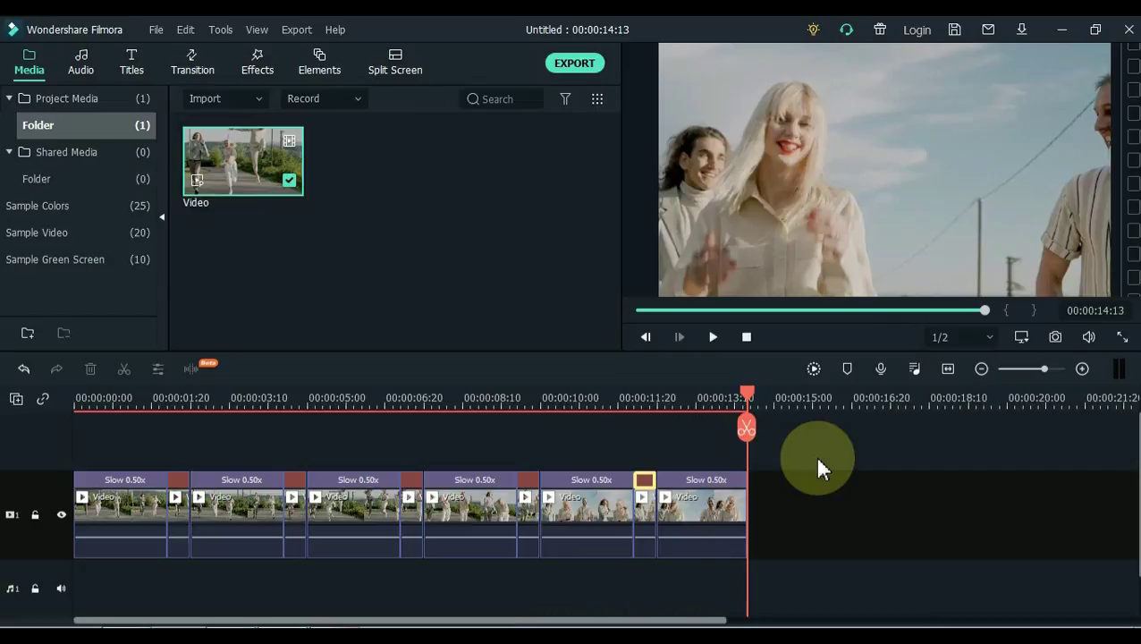
{"action": "left_click", "coordinate": [1082, 369]}
{"action": "key", "text": "space"}
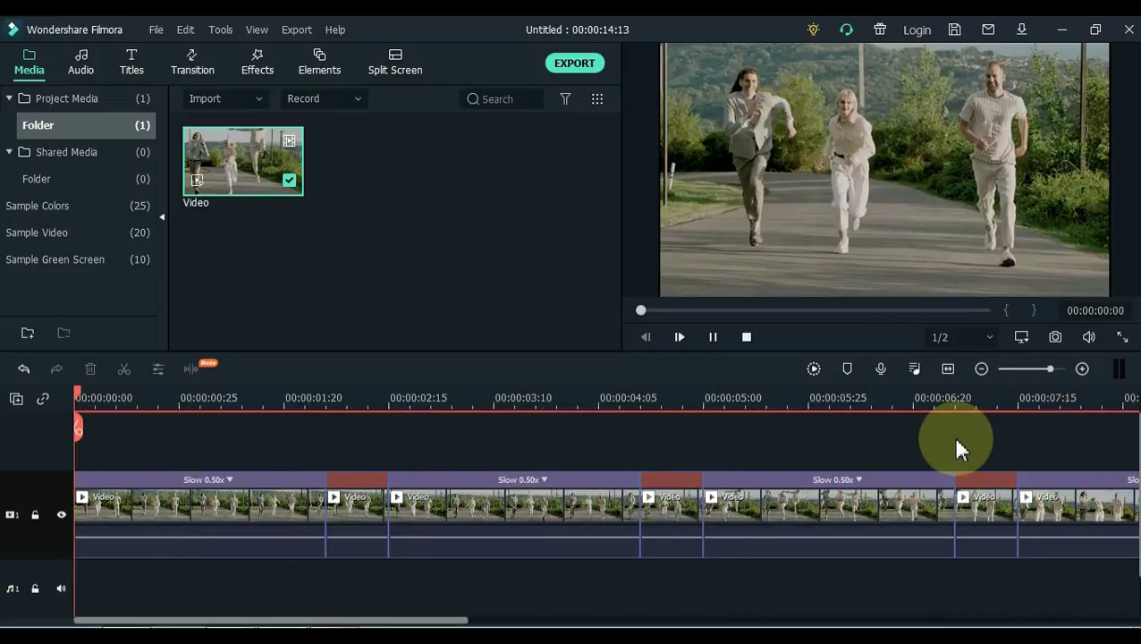
{"action": "key", "text": "space"}
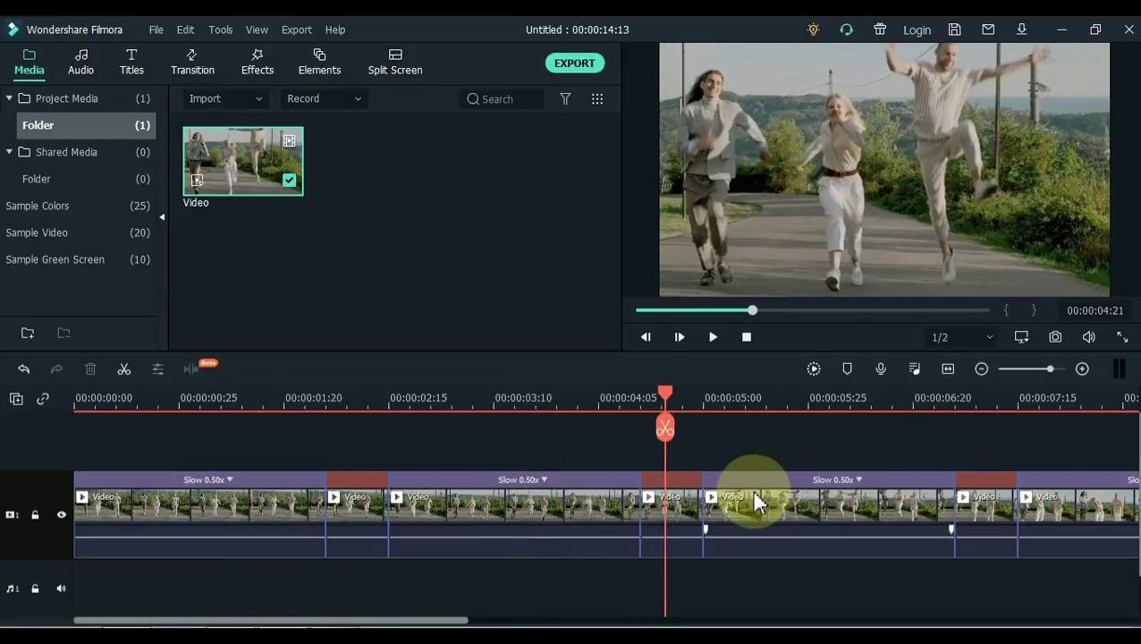
{"action": "left_click_drag", "start_coordinate": [670, 397], "coordinate": [679, 395]}
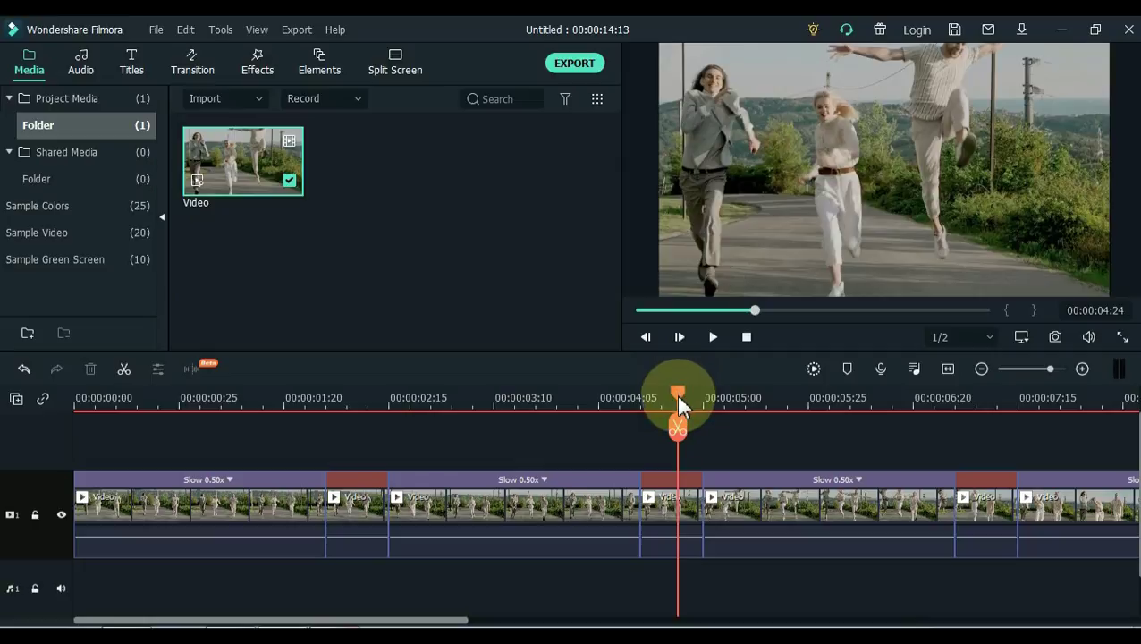
Add a freeze frame to the fast piece at 00:00:04:24 and trim it to 00:00:01:00
{"action": "left_click", "coordinate": [690, 485]}
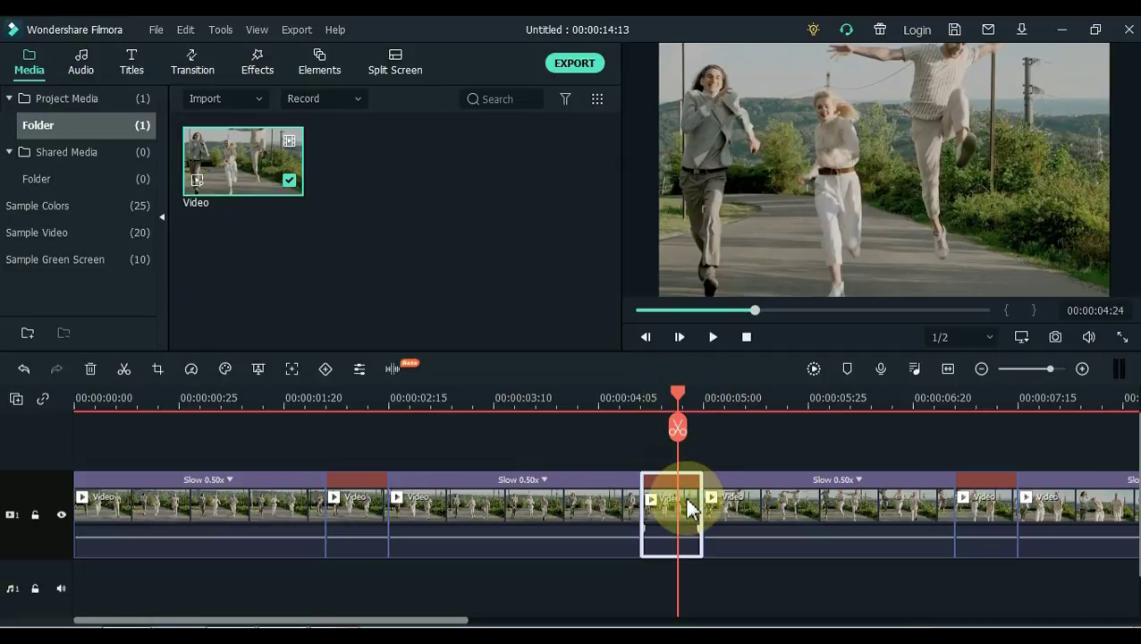
{"action": "right_click", "coordinate": [687, 496]}
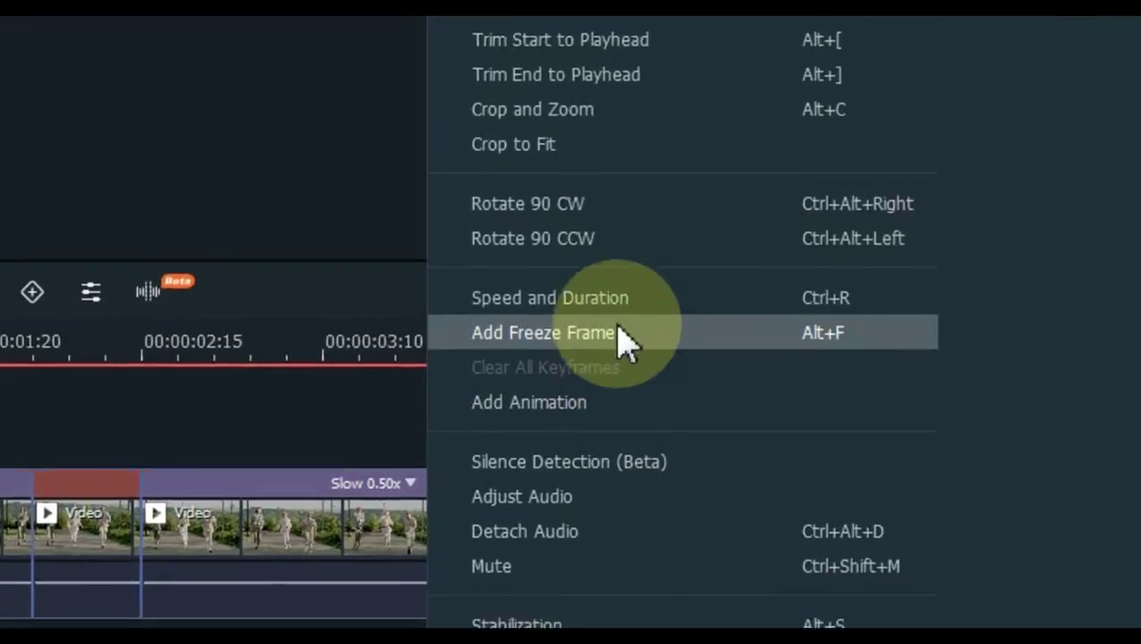
{"action": "left_click", "coordinate": [601, 310]}
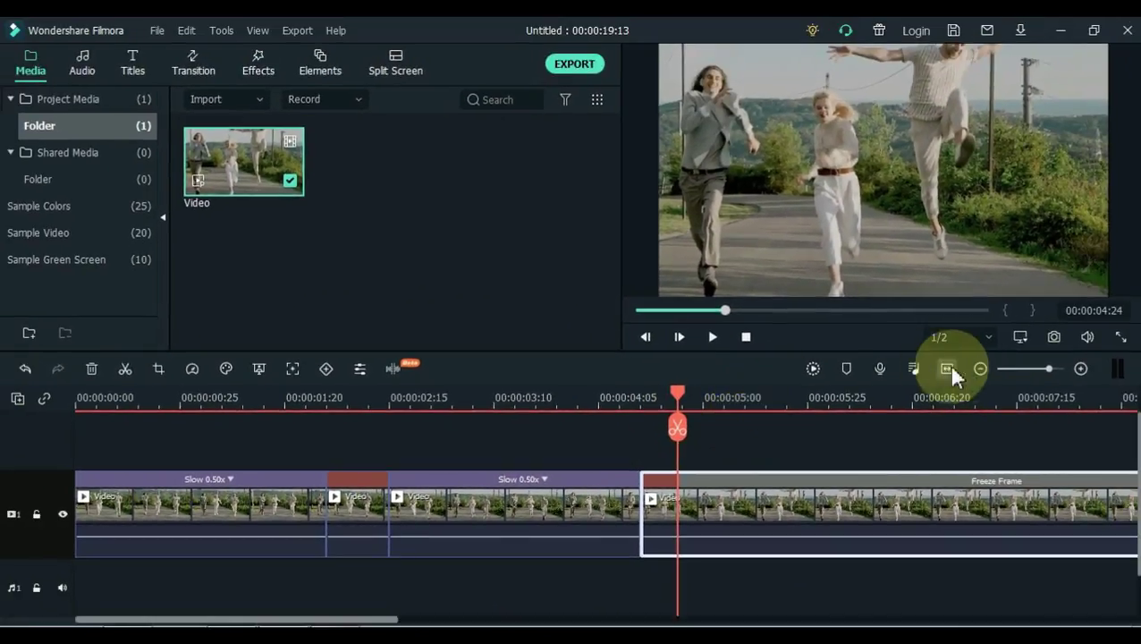
{"action": "left_click", "coordinate": [1107, 315]}
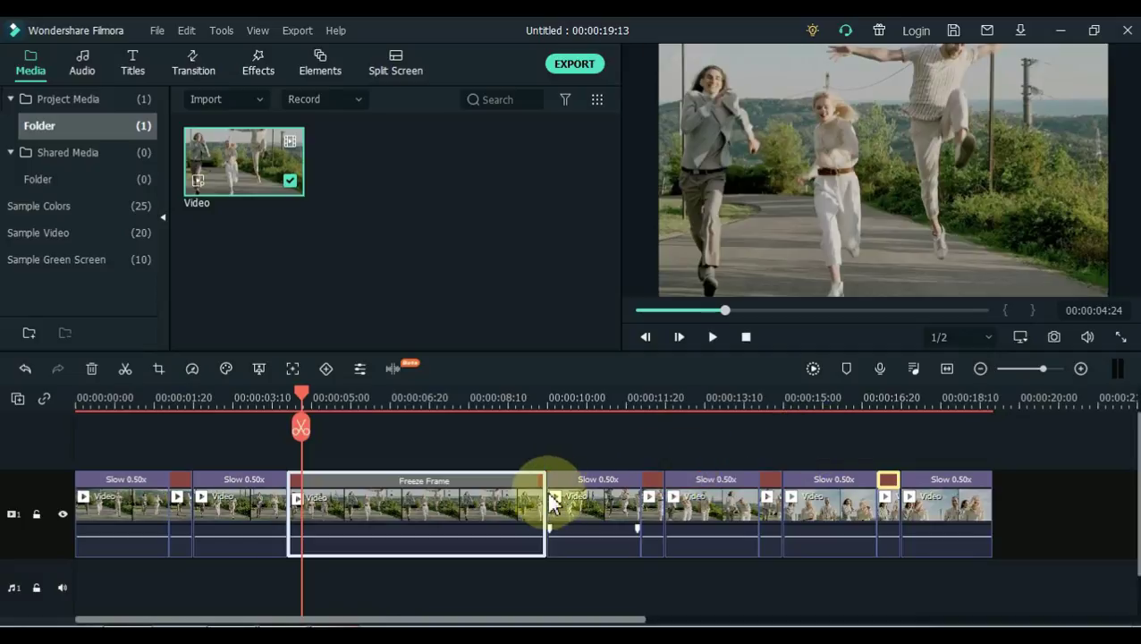
{"action": "left_click_drag", "start_coordinate": [537, 483], "coordinate": [371, 479]}
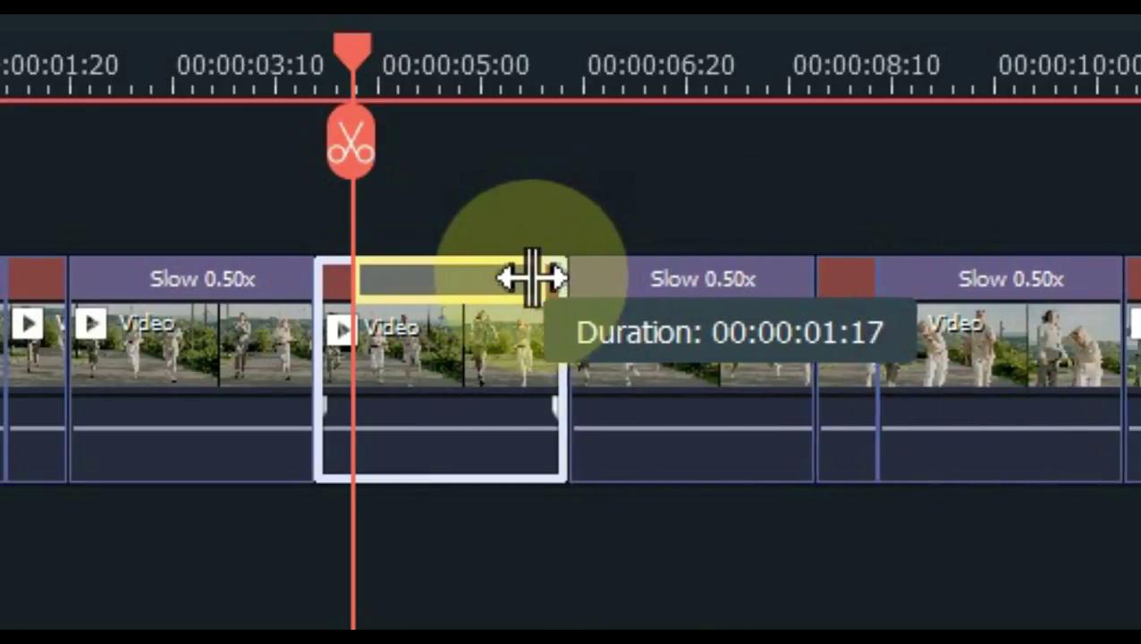
{"action": "left_click_drag", "start_coordinate": [532, 279], "coordinate": [466, 287]}
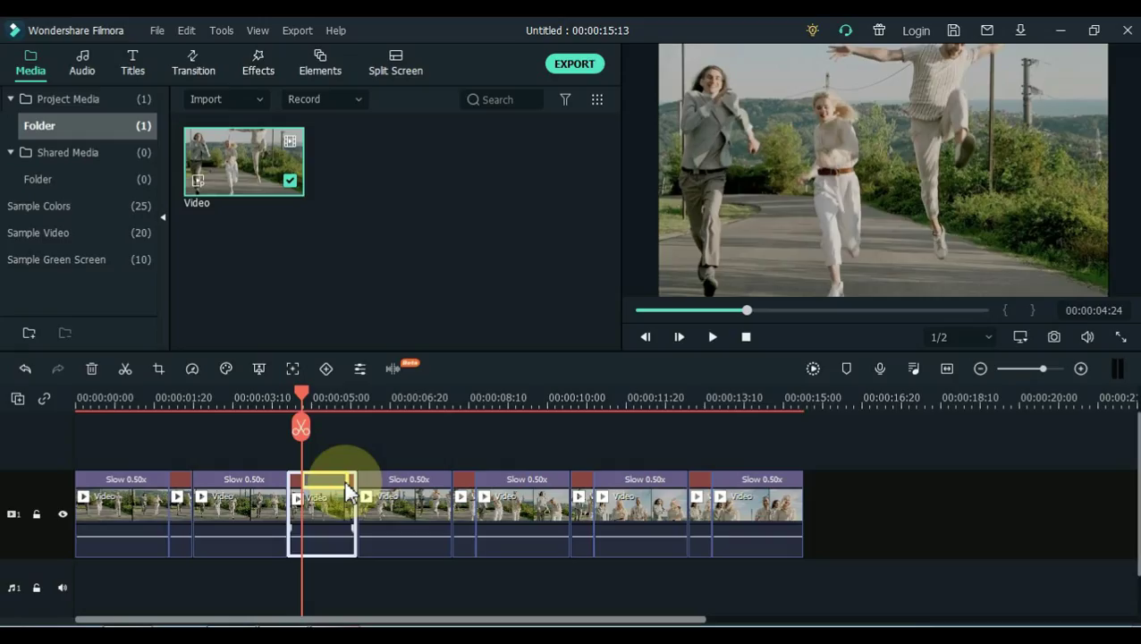
{"action": "left_click", "coordinate": [348, 459]}
Insert a freeze frame at 00:00:06:09, trim it to one second, and play to 00:00:08:22
{"action": "key", "text": "space"}
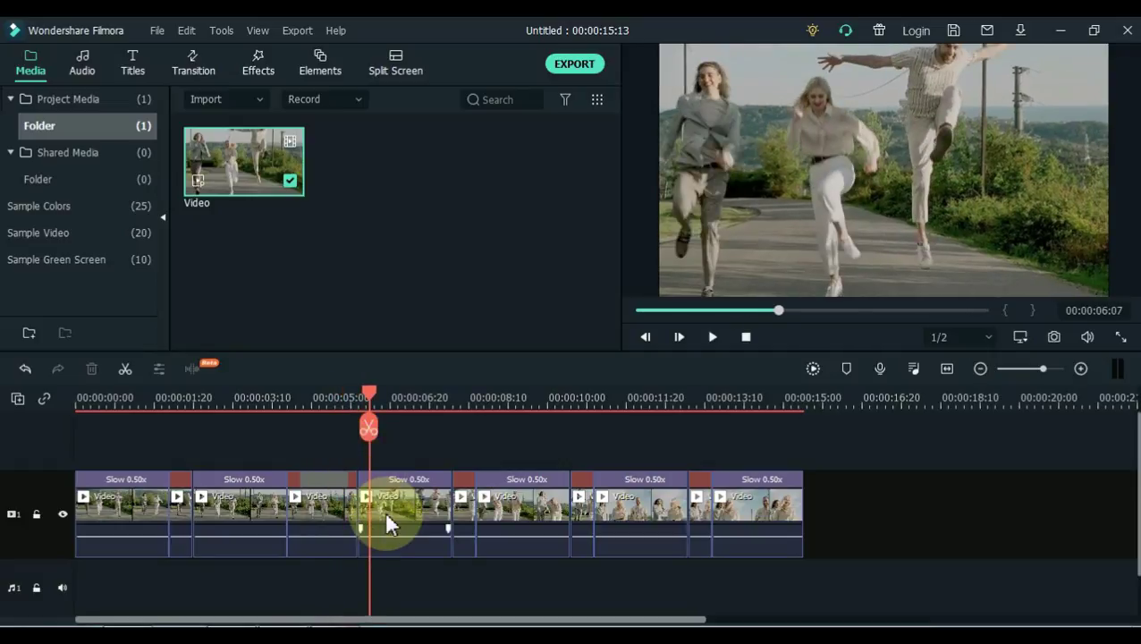
{"action": "left_click", "coordinate": [373, 394]}
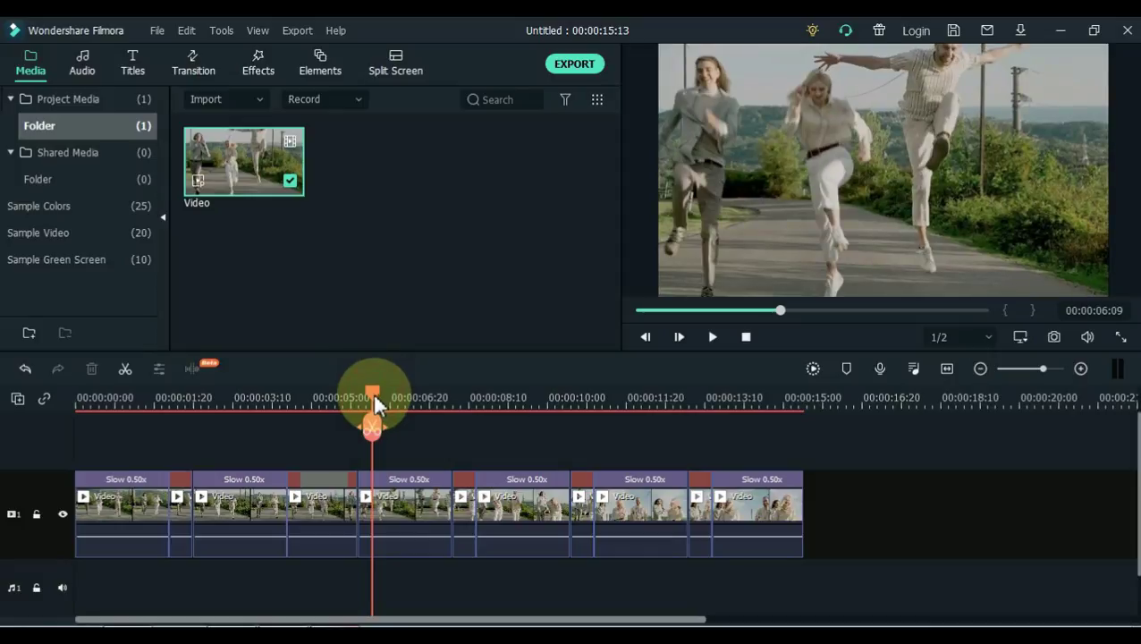
{"action": "left_click", "coordinate": [387, 512]}
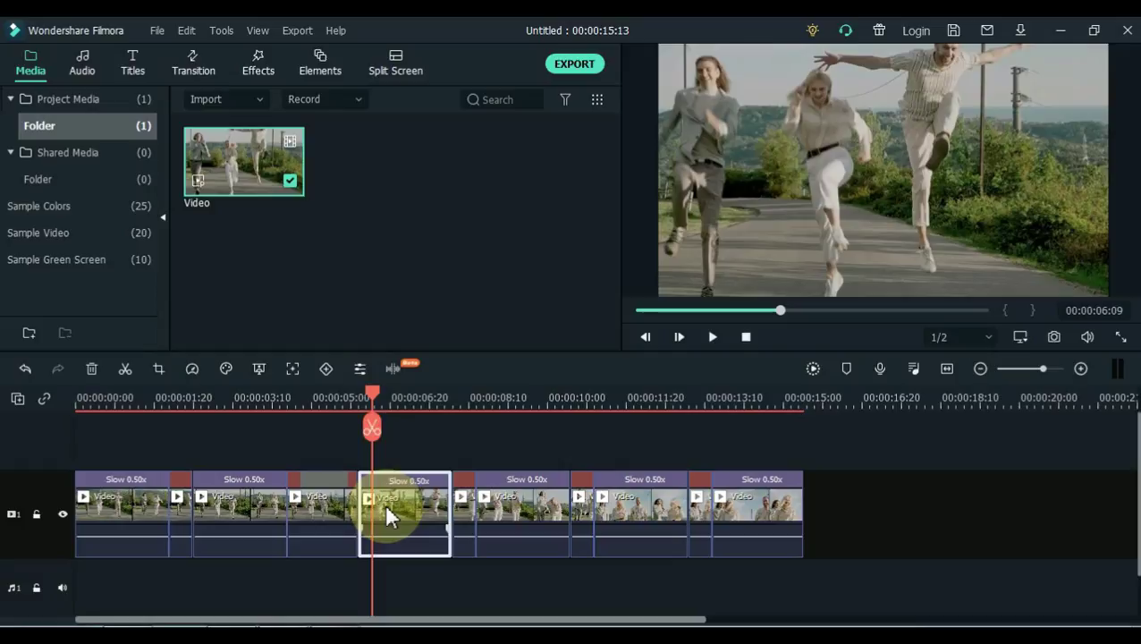
{"action": "key", "text": "alt+f"}
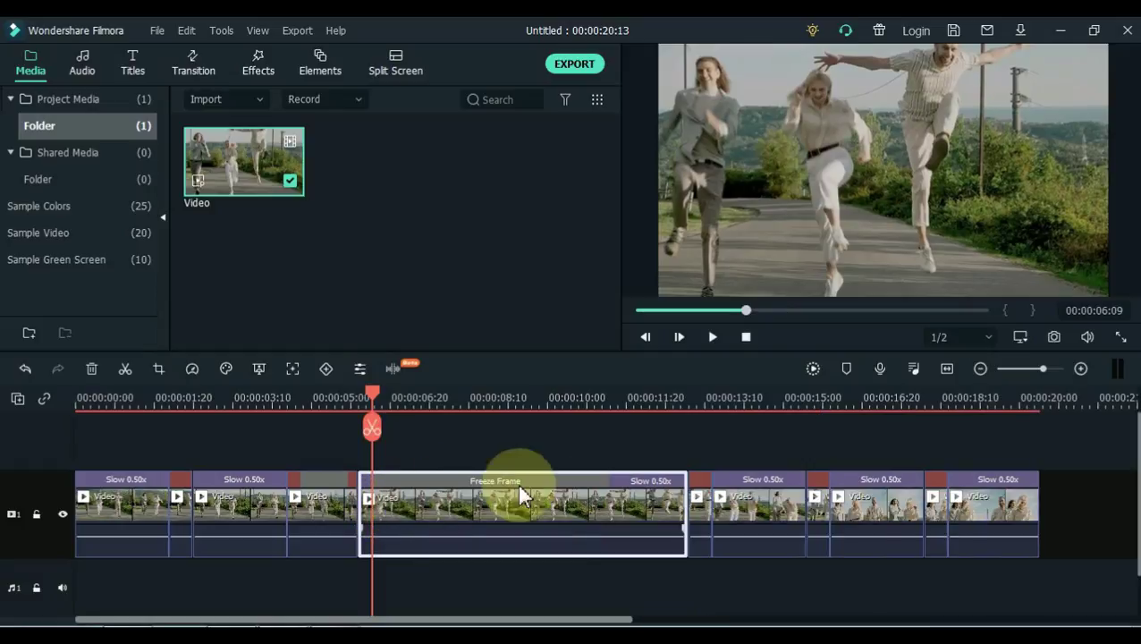
{"action": "left_click_drag", "start_coordinate": [601, 496], "coordinate": [411, 499]}
{"action": "key", "text": "space"}
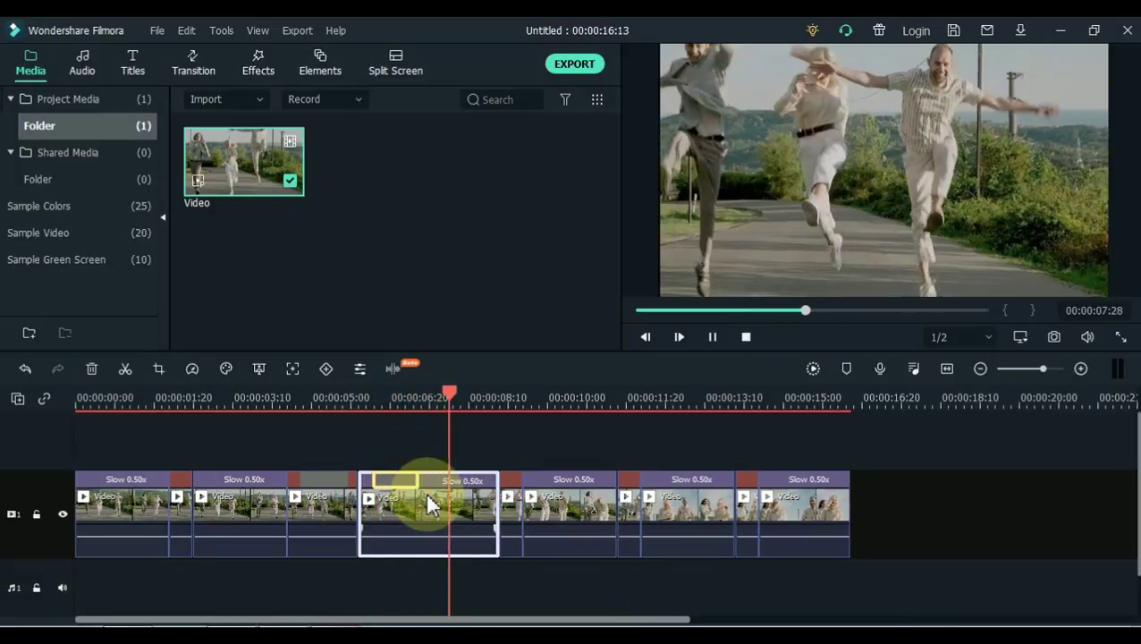
{"action": "key", "text": "space"}
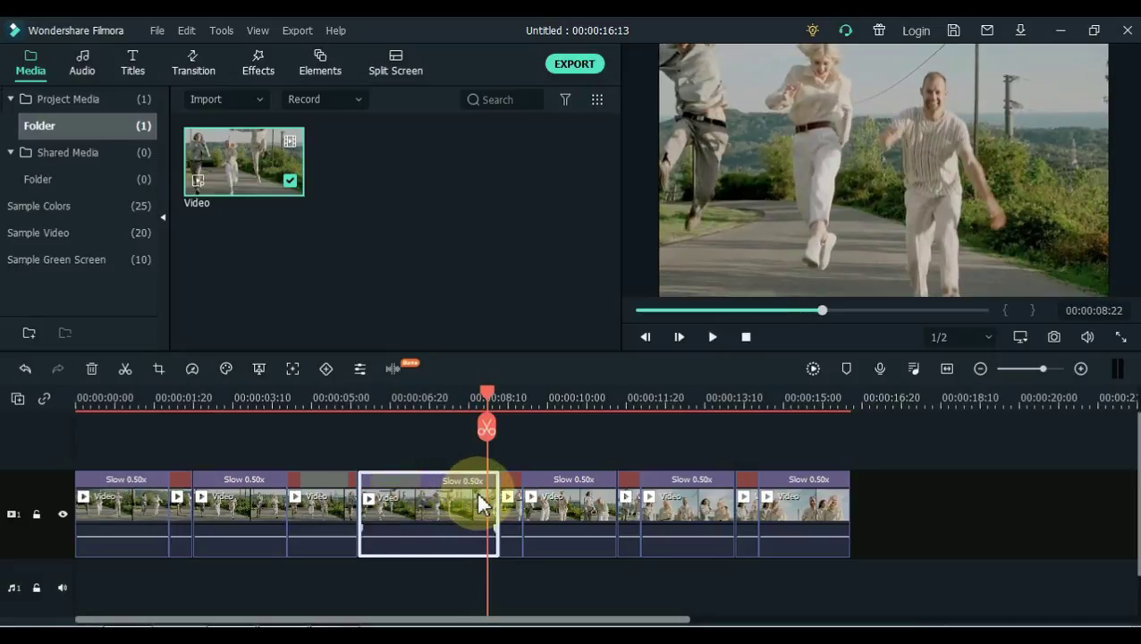
Insert a freeze frame at 00:00:08:22 and trim it to about one second
{"action": "key", "text": "alt+f"}
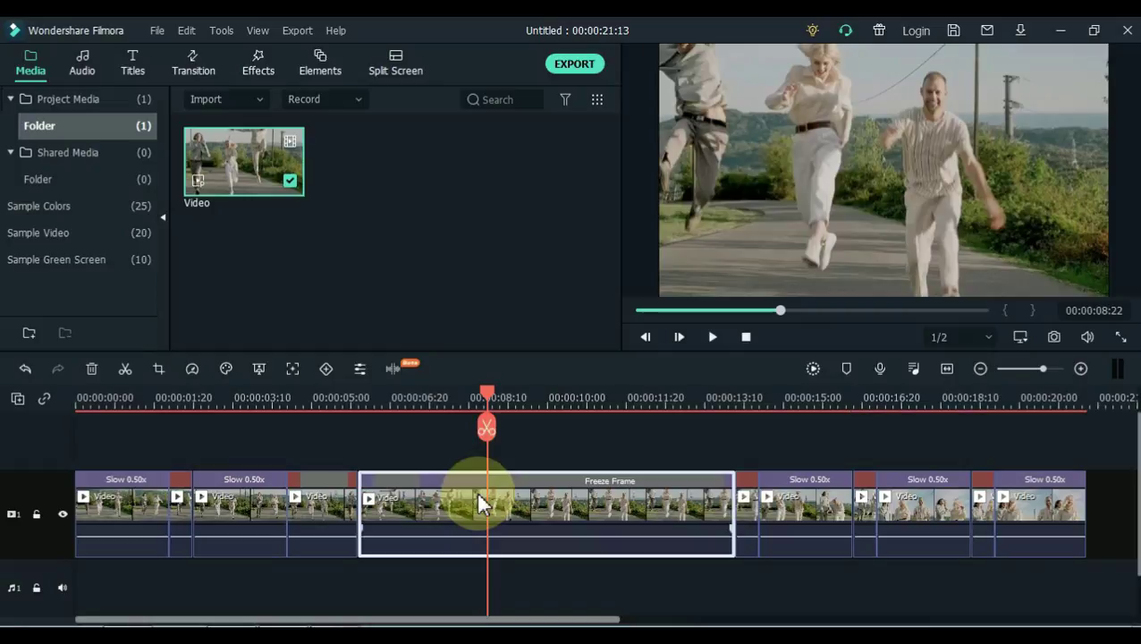
{"action": "left_click_drag", "start_coordinate": [729, 490], "coordinate": [533, 493]}
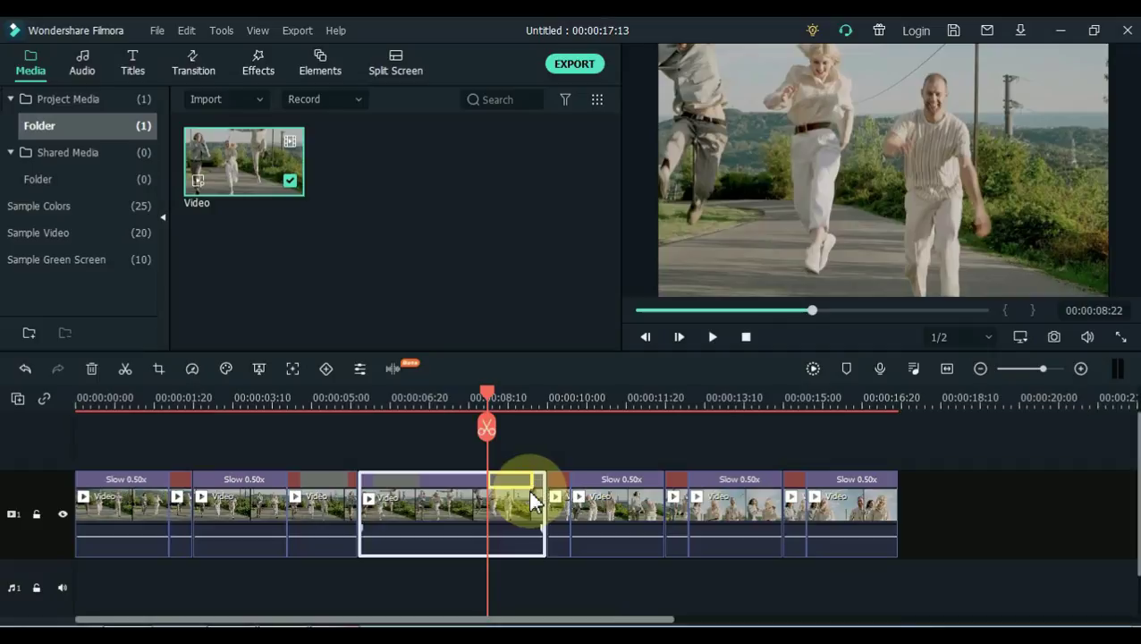
{"action": "left_click", "coordinate": [540, 465]}
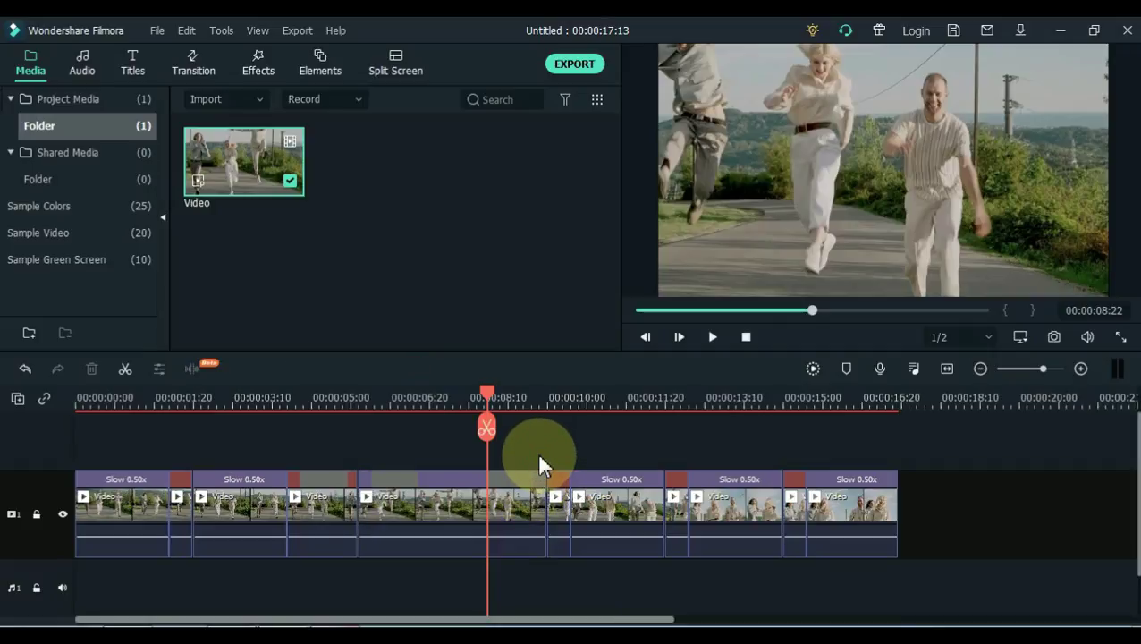
Return the playhead to 00:00:04:26, zoom in, and select the first freeze frame clip
{"action": "left_click", "coordinate": [303, 400]}
{"action": "key", "text": "ctrl+equal"}
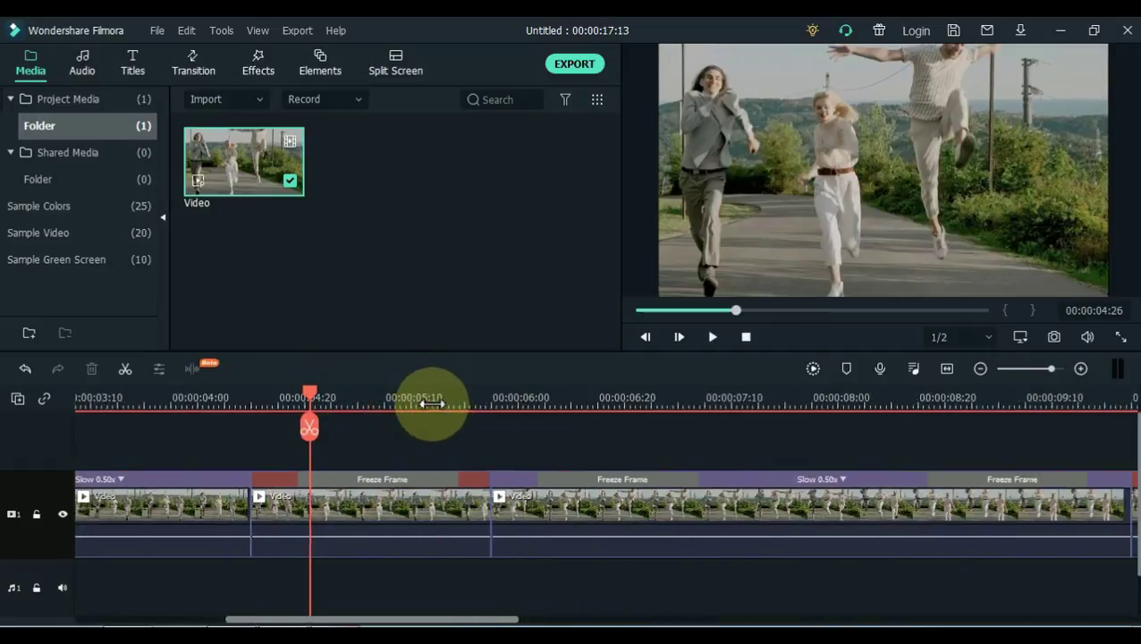
{"action": "left_click", "coordinate": [467, 433]}
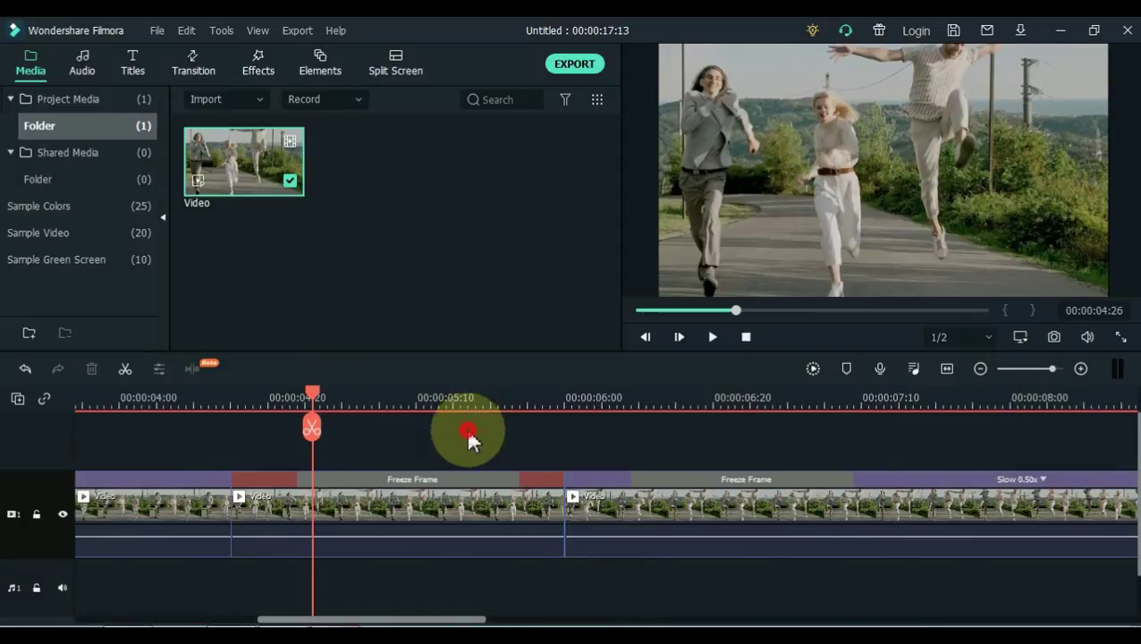
{"action": "left_click", "coordinate": [398, 503]}
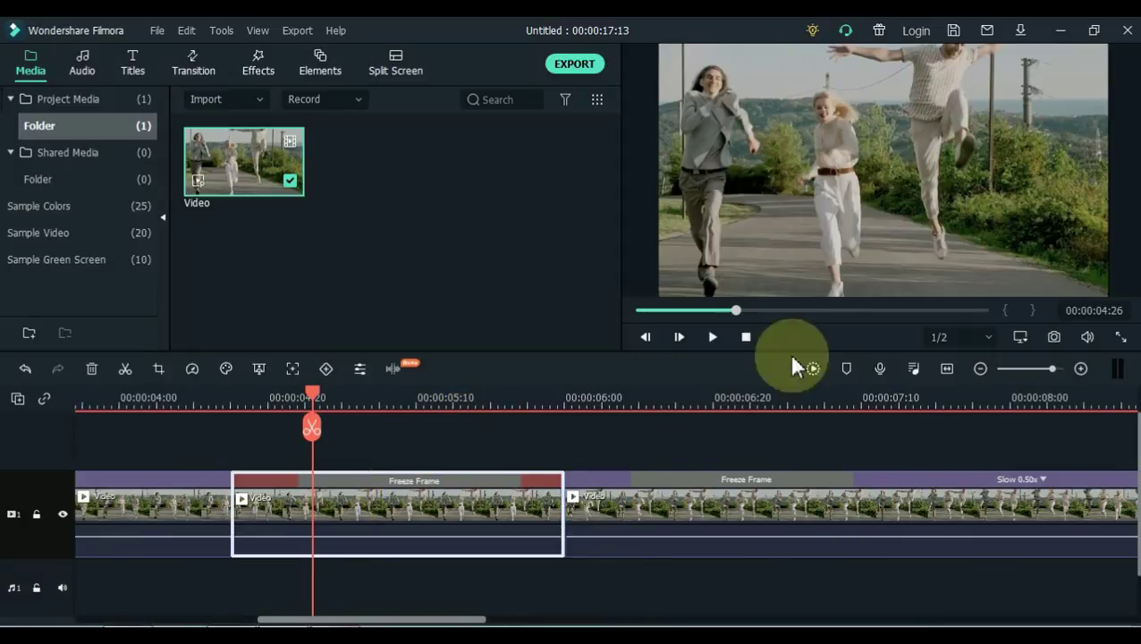
Take a snapshot of the frozen frame and align it on track 2 at the freeze's start
{"action": "left_click", "coordinate": [1053, 343]}
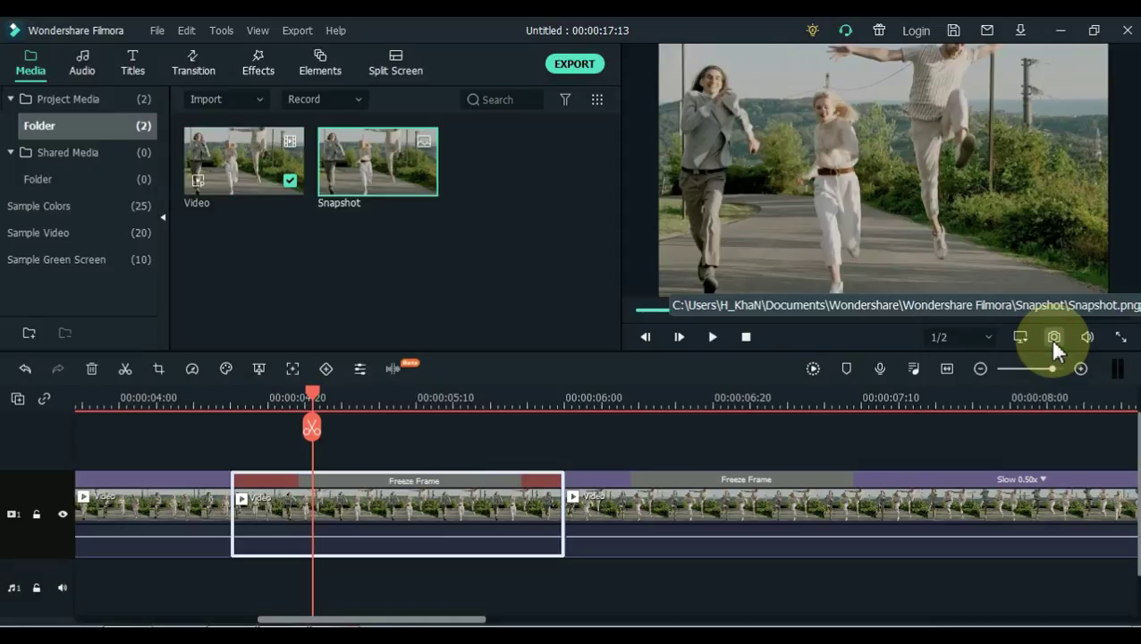
{"action": "mouse_move", "coordinate": [406, 176]}
{"action": "left_mouse_down"}
{"action": "mouse_move", "coordinate": [367, 178]}
{"action": "mouse_move", "coordinate": [343, 408]}
{"action": "mouse_move", "coordinate": [289, 447]}
{"action": "left_mouse_up"}
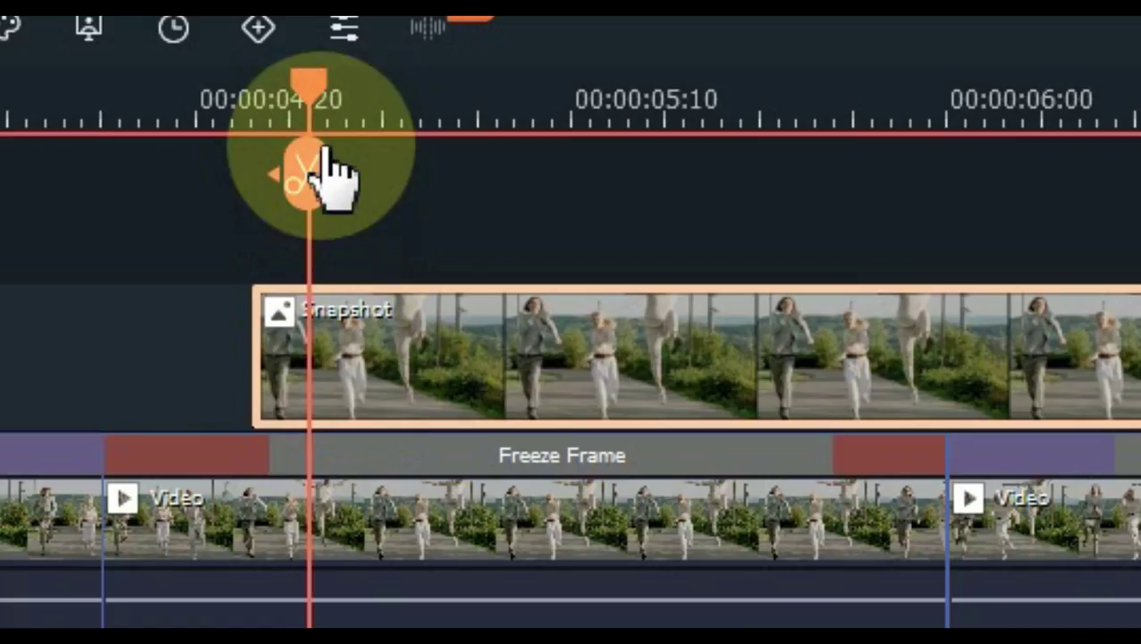
{"action": "left_click_drag", "start_coordinate": [324, 154], "coordinate": [286, 105]}
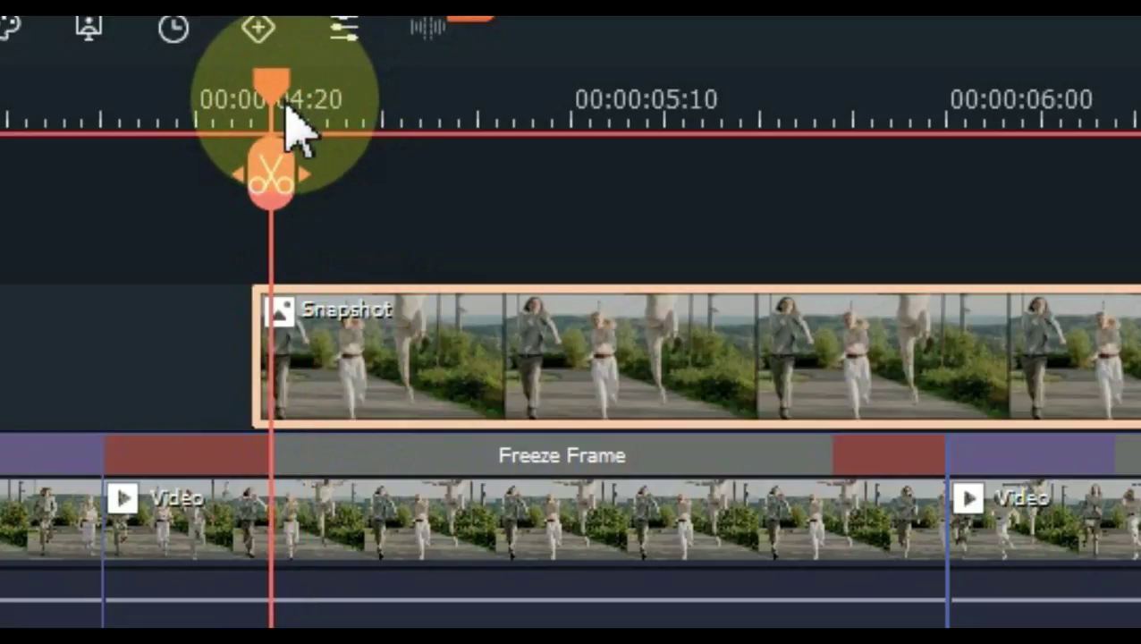
{"action": "left_click_drag", "start_coordinate": [306, 314], "coordinate": [327, 320]}
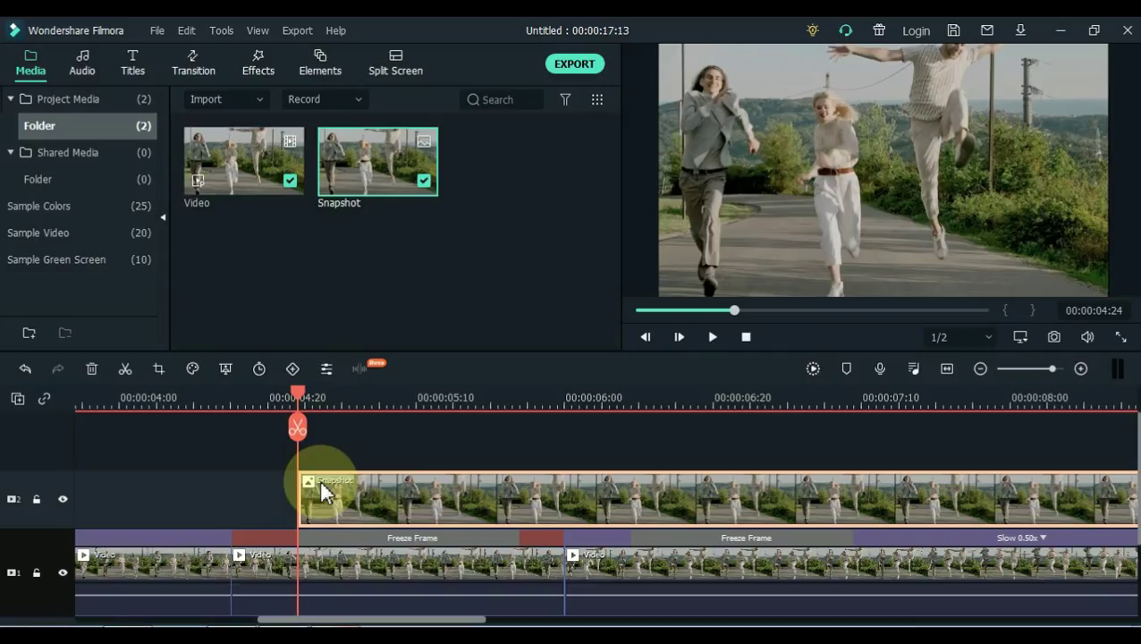
Cut the snapshot at 00:00:05:24 and delete the leftover right part
{"action": "left_click", "coordinate": [515, 407]}
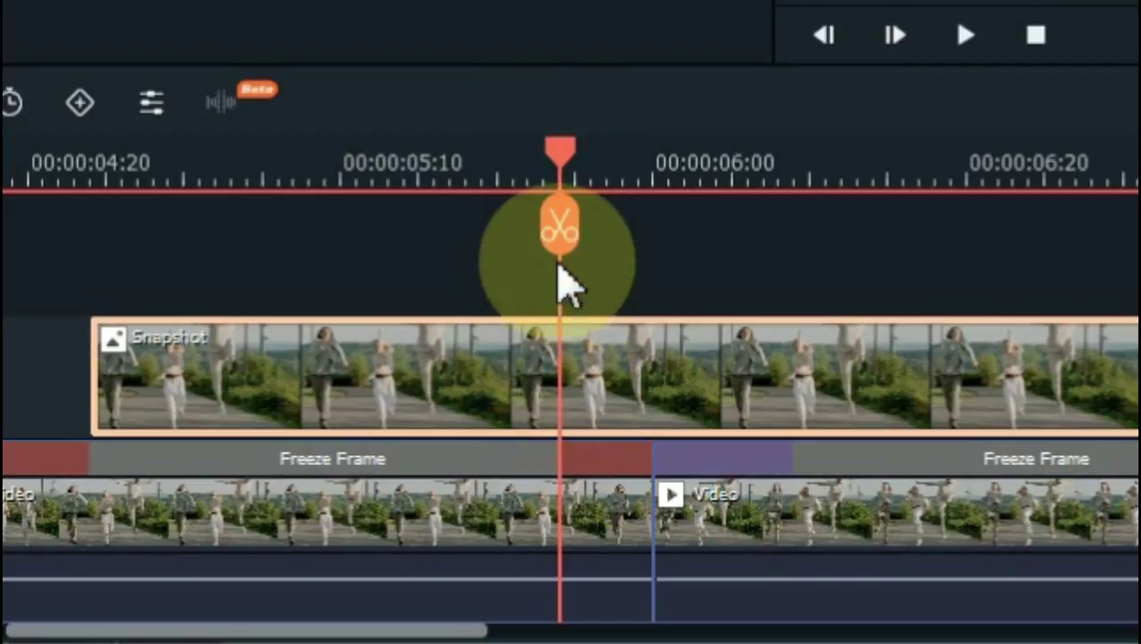
{"action": "left_click", "coordinate": [561, 234]}
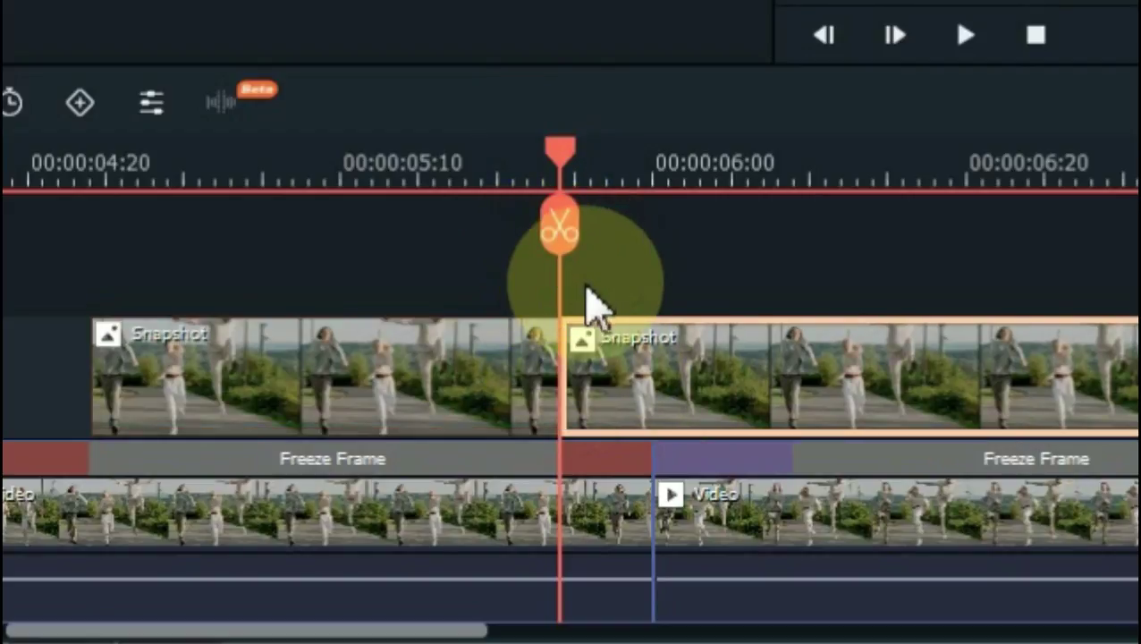
{"action": "left_click", "coordinate": [613, 399]}
{"action": "key", "text": "Delete"}
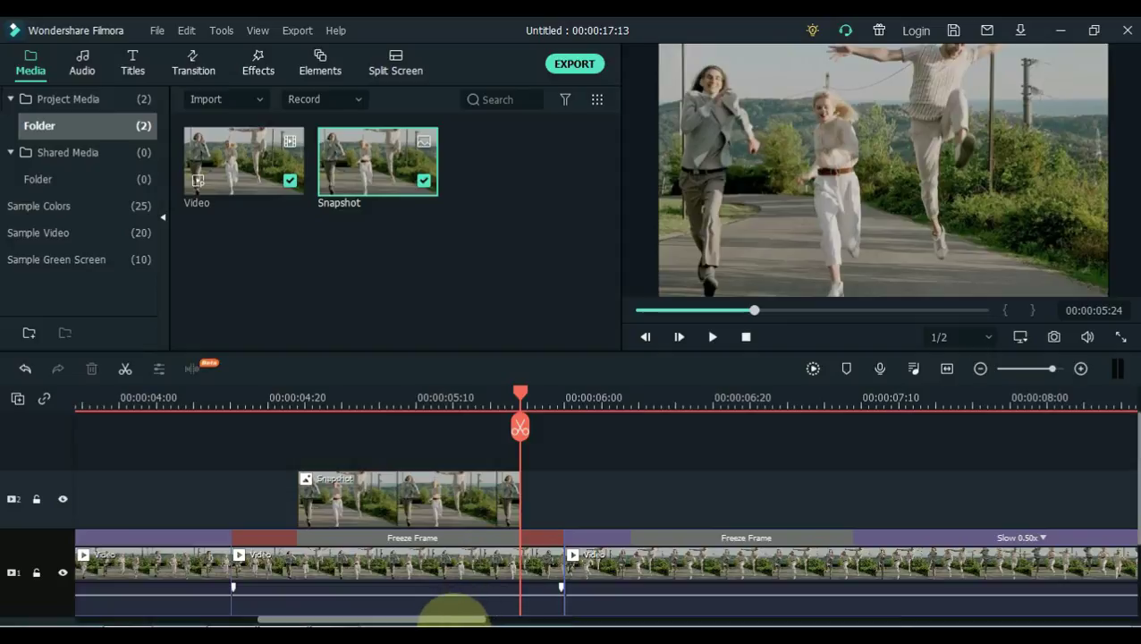
Capture Snapshot_1 at the second freeze frame (00:00:06:09) and place it on track 2
{"action": "left_click_drag", "start_coordinate": [456, 619], "coordinate": [523, 619]}
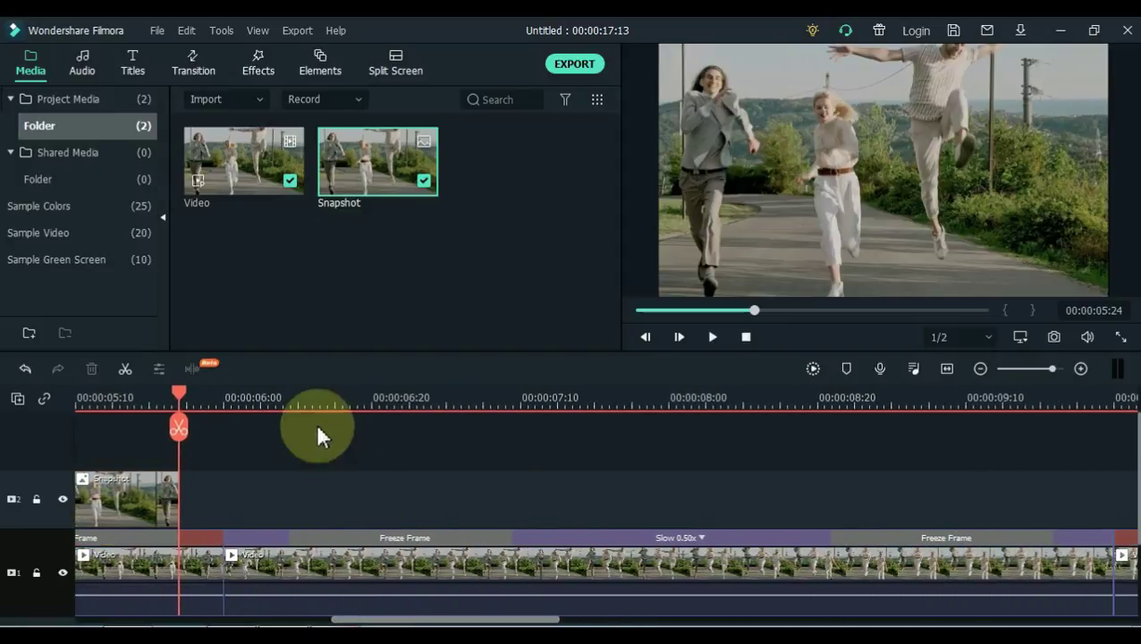
{"action": "left_click", "coordinate": [314, 404]}
{"action": "left_click_drag", "start_coordinate": [306, 404], "coordinate": [293, 402]}
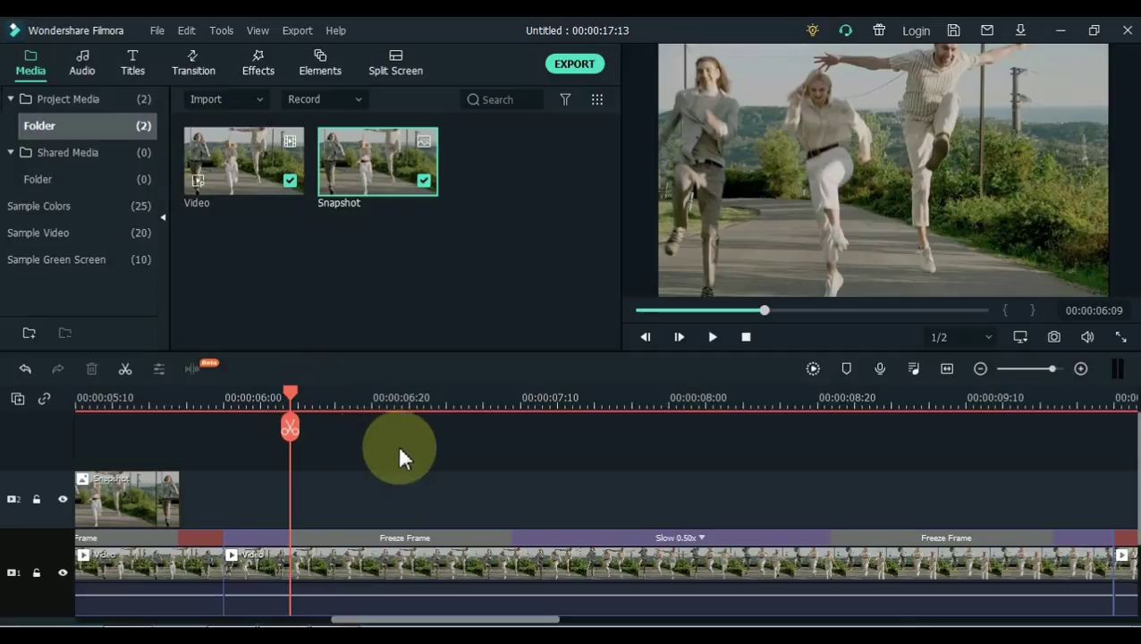
{"action": "left_click", "coordinate": [1054, 339]}
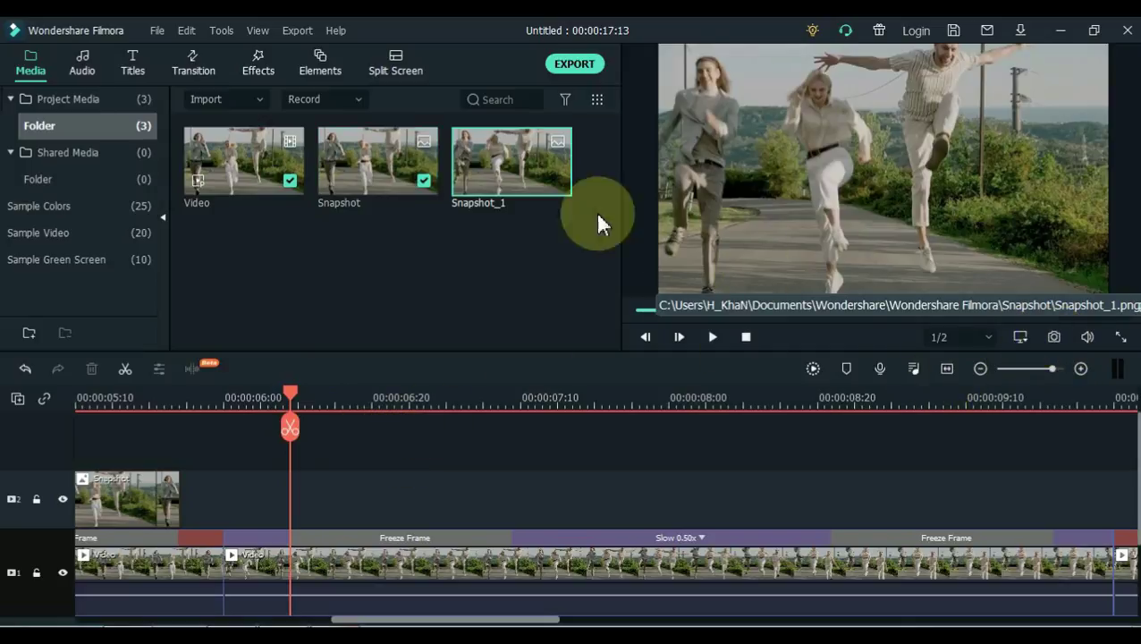
{"action": "left_click_drag", "start_coordinate": [501, 175], "coordinate": [297, 492]}
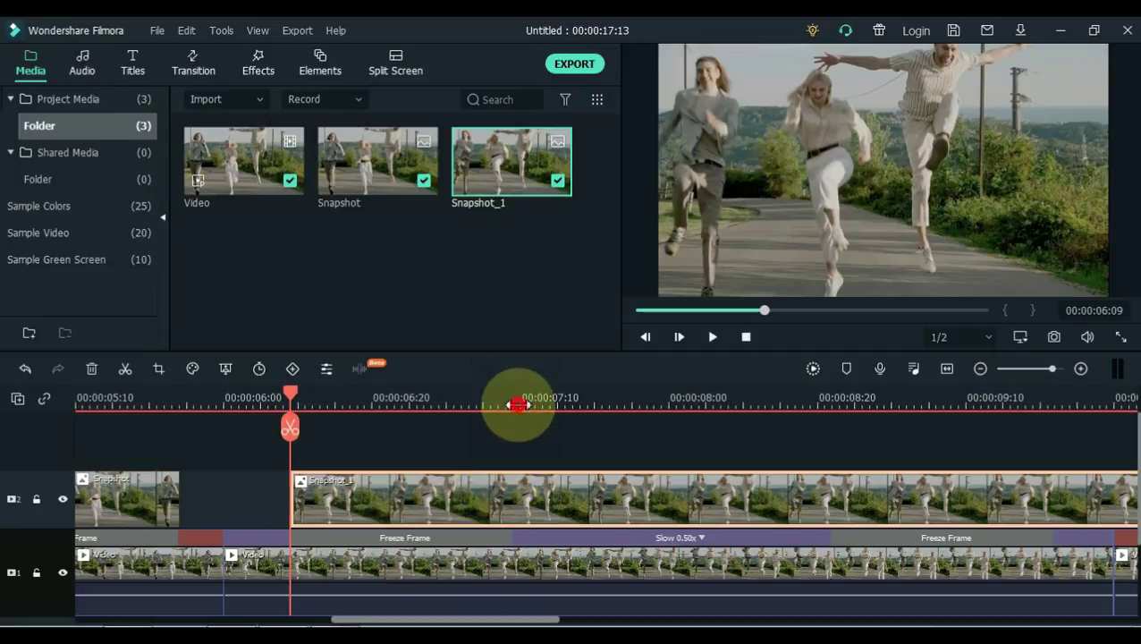
Split Snapshot_1 at 00:00:07:09 and delete the piece after the split
{"action": "left_click", "coordinate": [517, 404]}
{"action": "left_click", "coordinate": [511, 428]}
{"action": "key", "text": "Delete"}
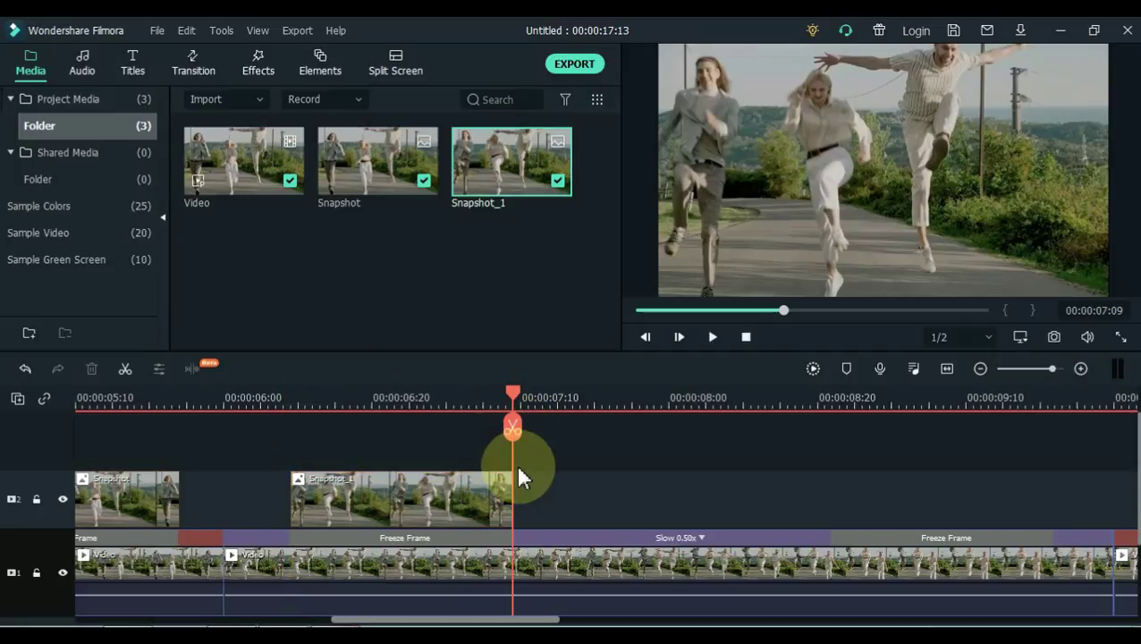
{"action": "left_click", "coordinate": [474, 614]}
{"action": "left_click_drag", "start_coordinate": [465, 613], "coordinate": [556, 604]}
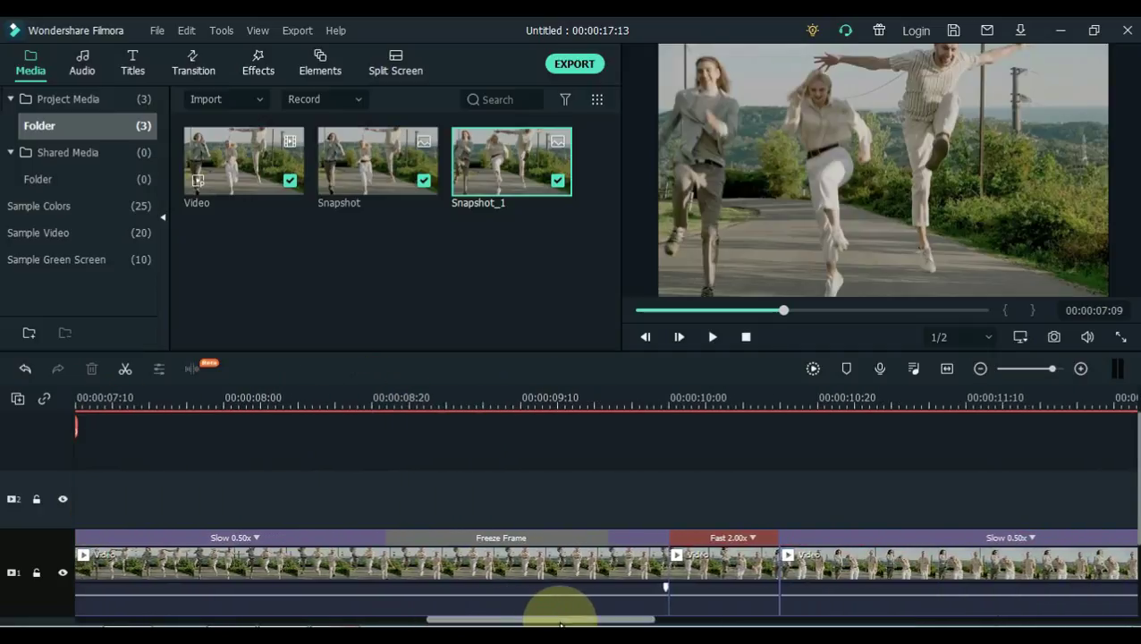
{"action": "left_click", "coordinate": [392, 399]}
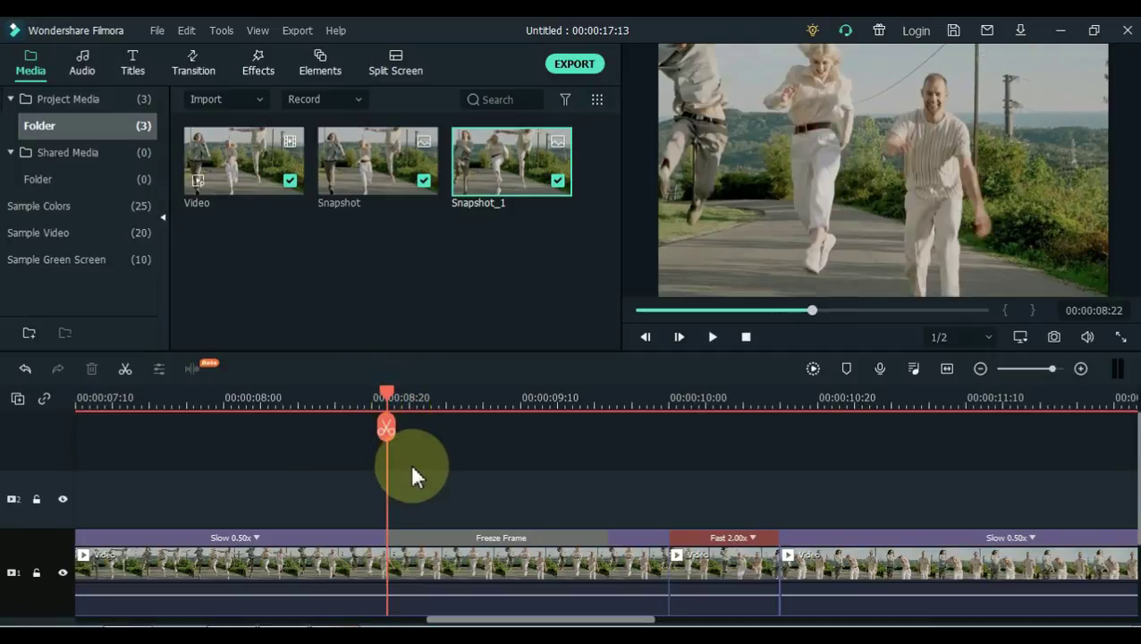
Capture Snapshot_2 at 00:00:08:22, place it on track 2, and trim it to end at 00:00:09:22
{"action": "left_click", "coordinate": [1054, 335]}
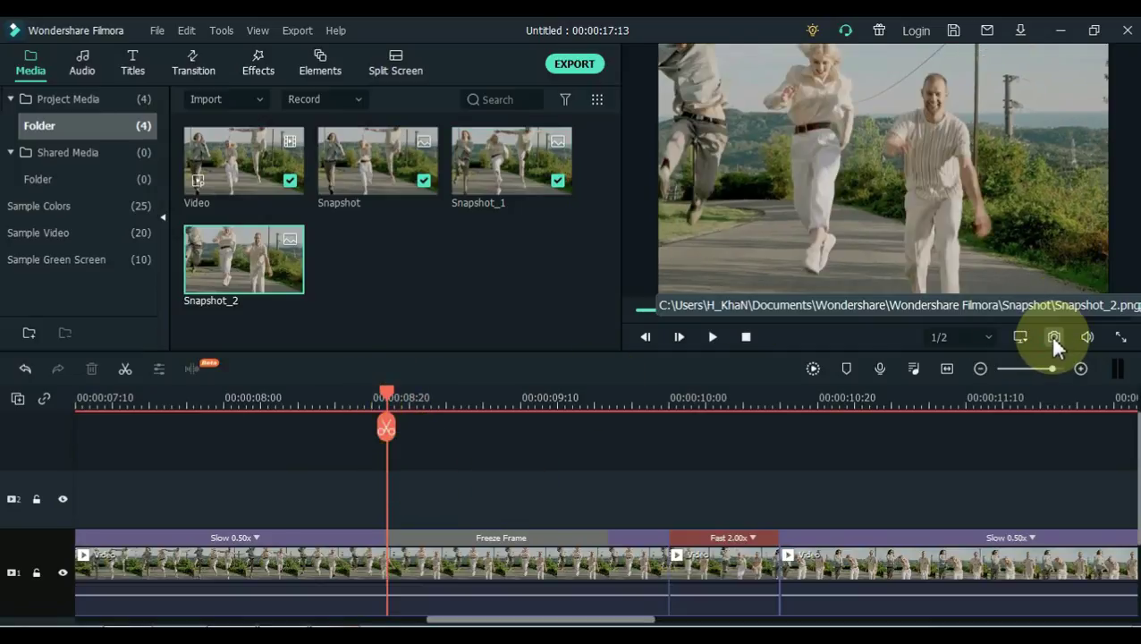
{"action": "left_click_drag", "start_coordinate": [265, 272], "coordinate": [397, 487]}
{"action": "left_click", "coordinate": [610, 394]}
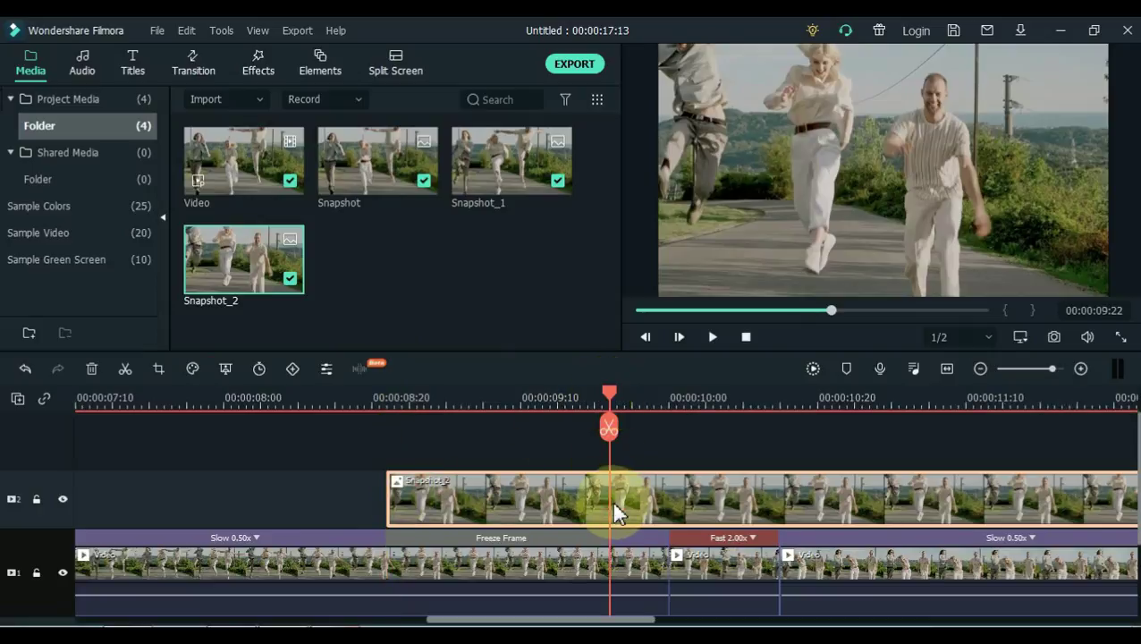
{"action": "key", "text": "ctrl+b"}
{"action": "key", "text": "Delete"}
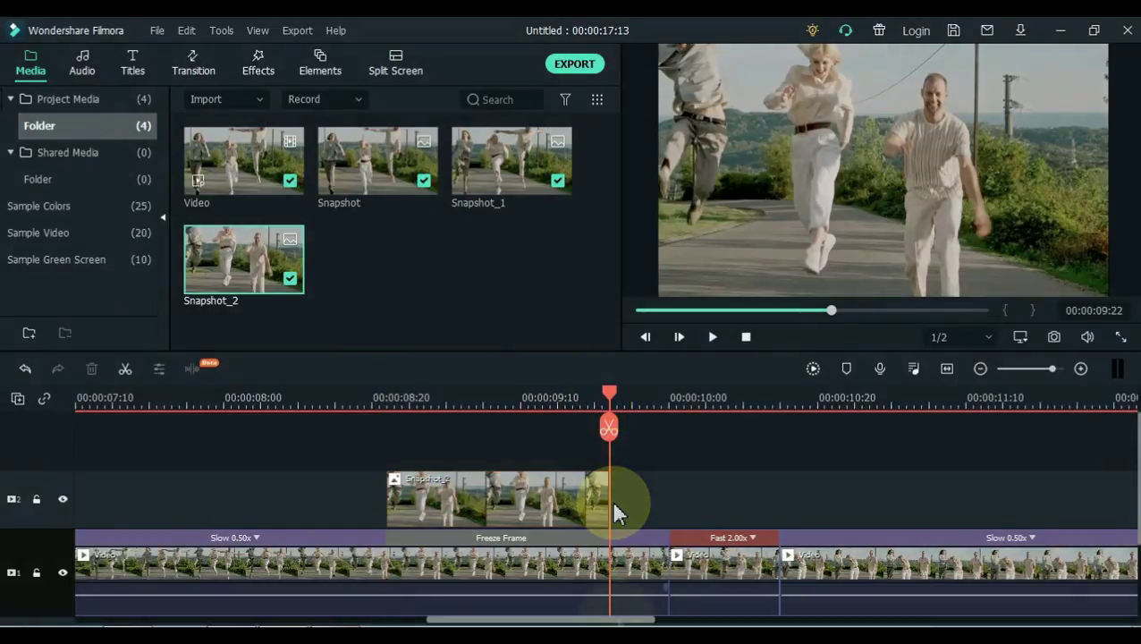
{"action": "left_click_drag", "start_coordinate": [613, 619], "coordinate": [591, 623]}
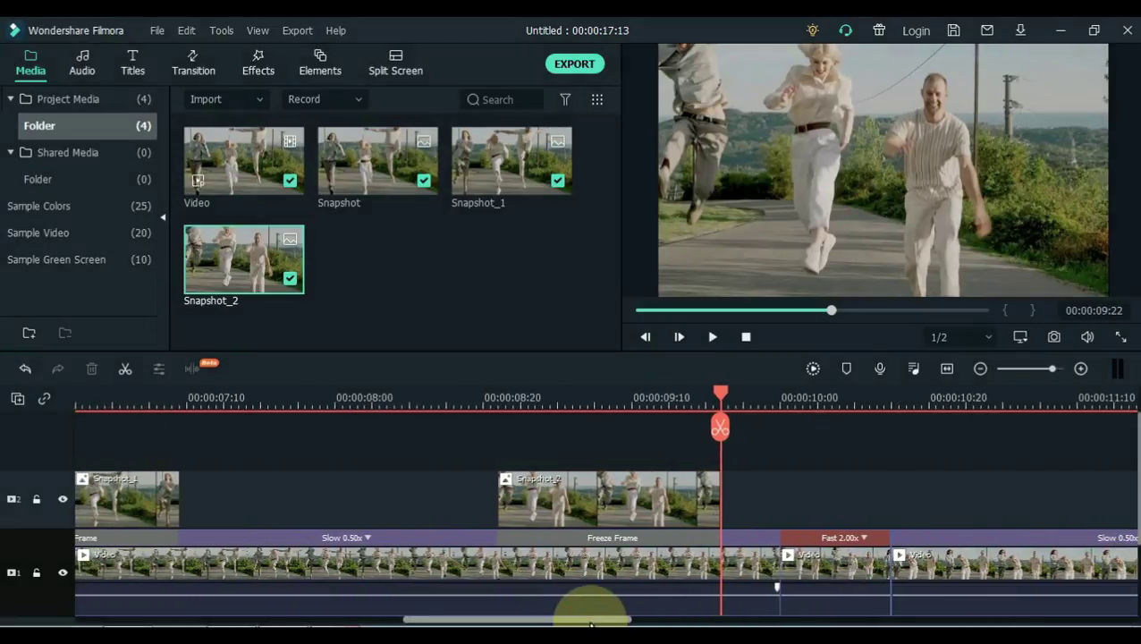
Apply the Fade In animation preset to Snapshot_2
{"action": "double_click", "coordinate": [562, 509]}
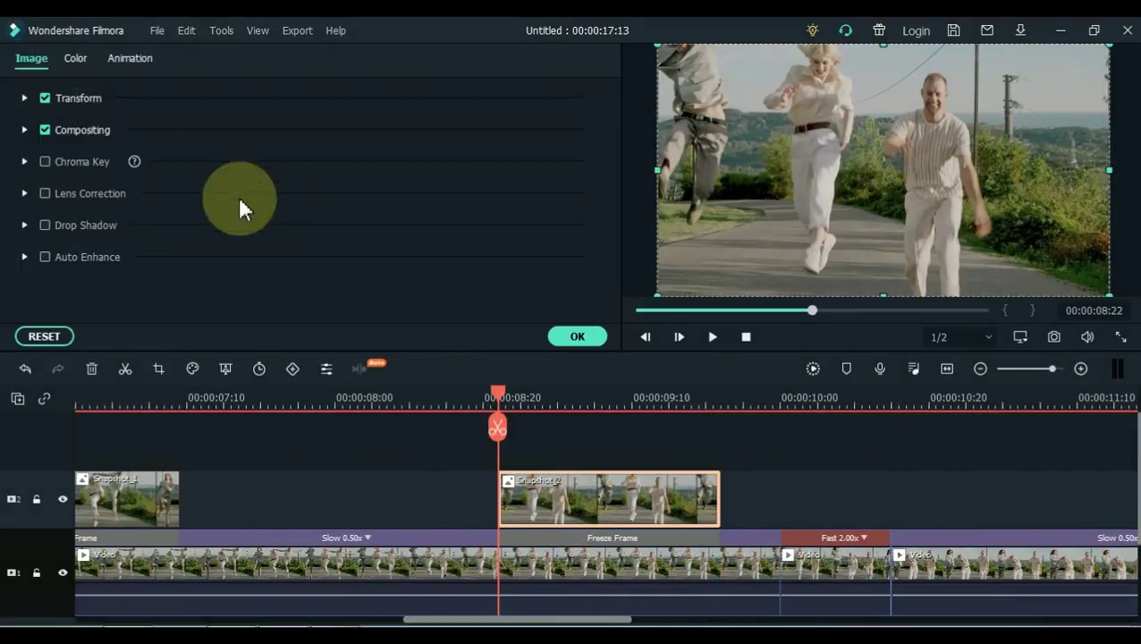
{"action": "left_click", "coordinate": [135, 60]}
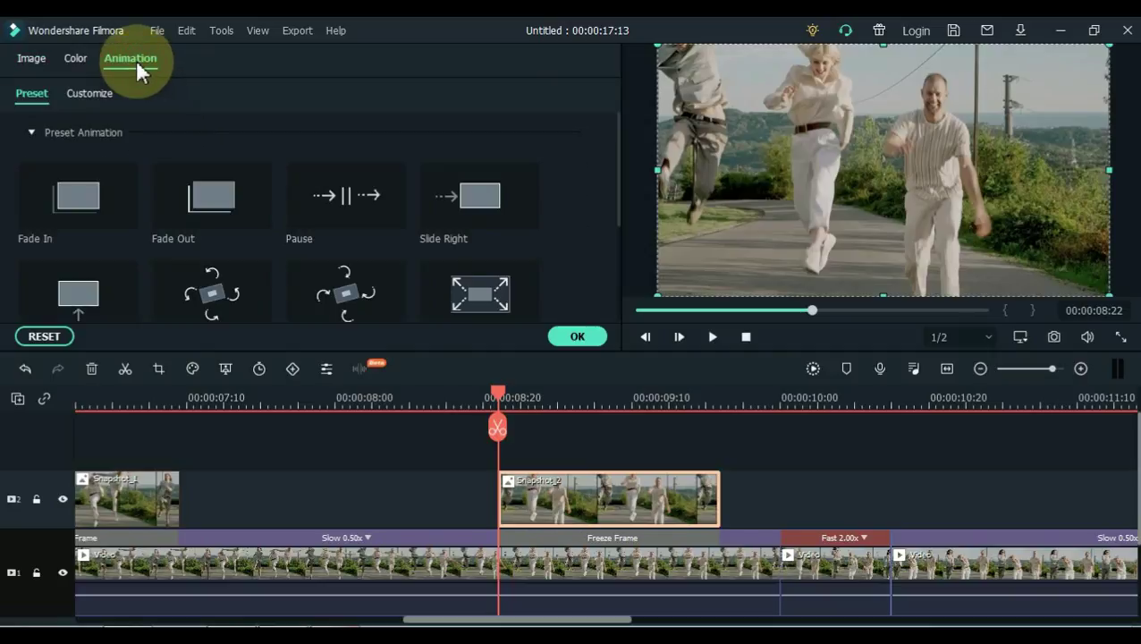
{"action": "double_click", "coordinate": [89, 198]}
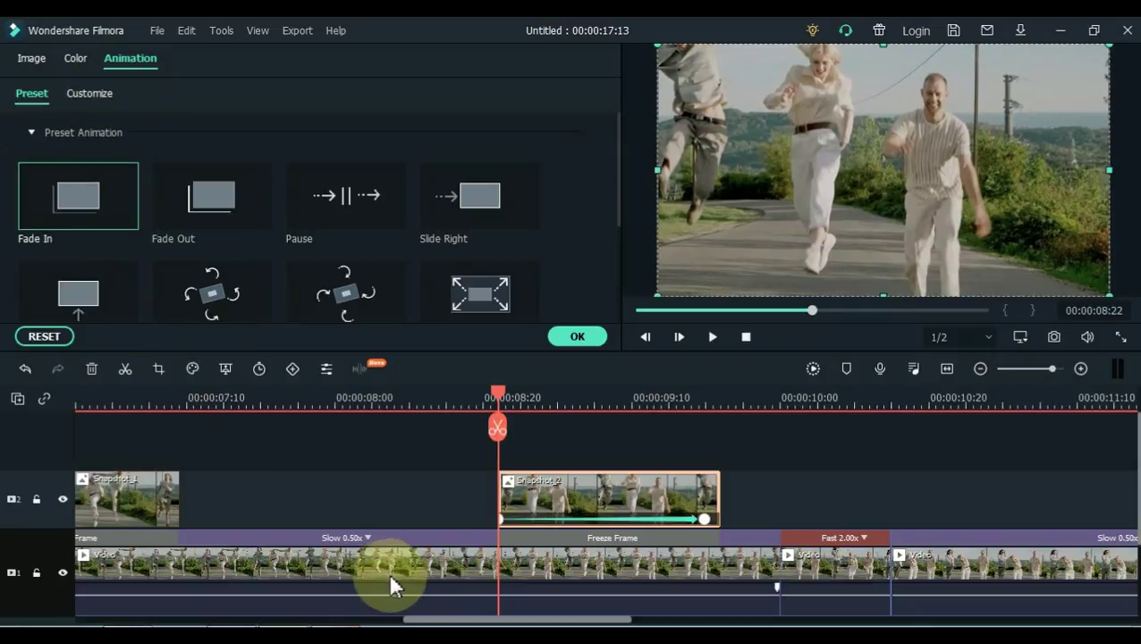
Apply the Fade In animation to the Snapshot_1 overlay
{"action": "left_click_drag", "start_coordinate": [416, 619], "coordinate": [336, 619]}
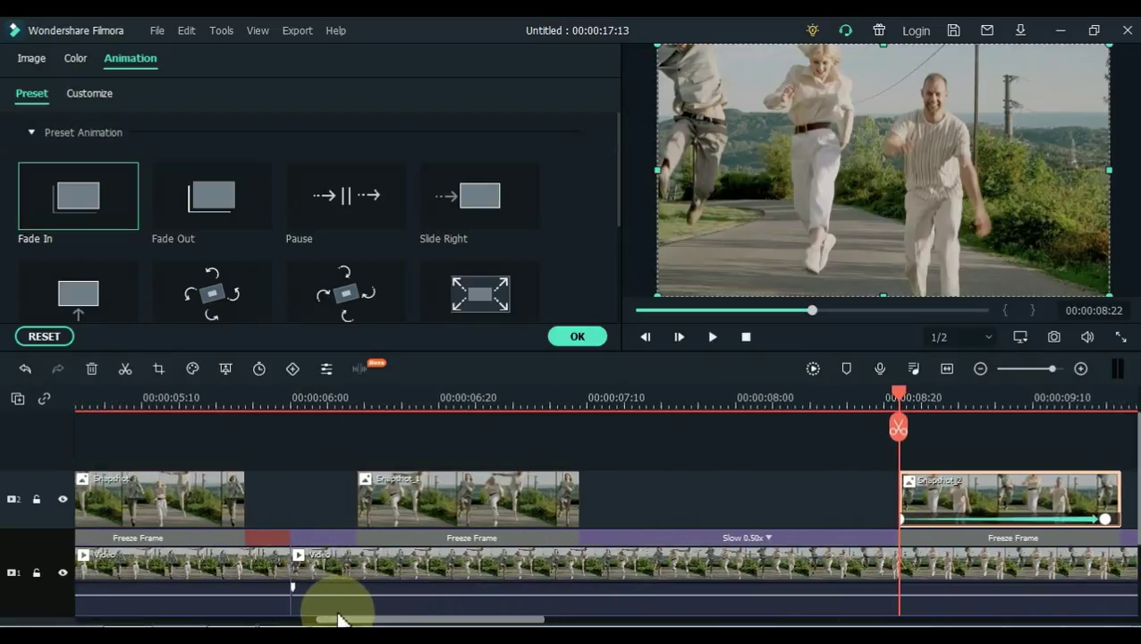
{"action": "left_click", "coordinate": [384, 508]}
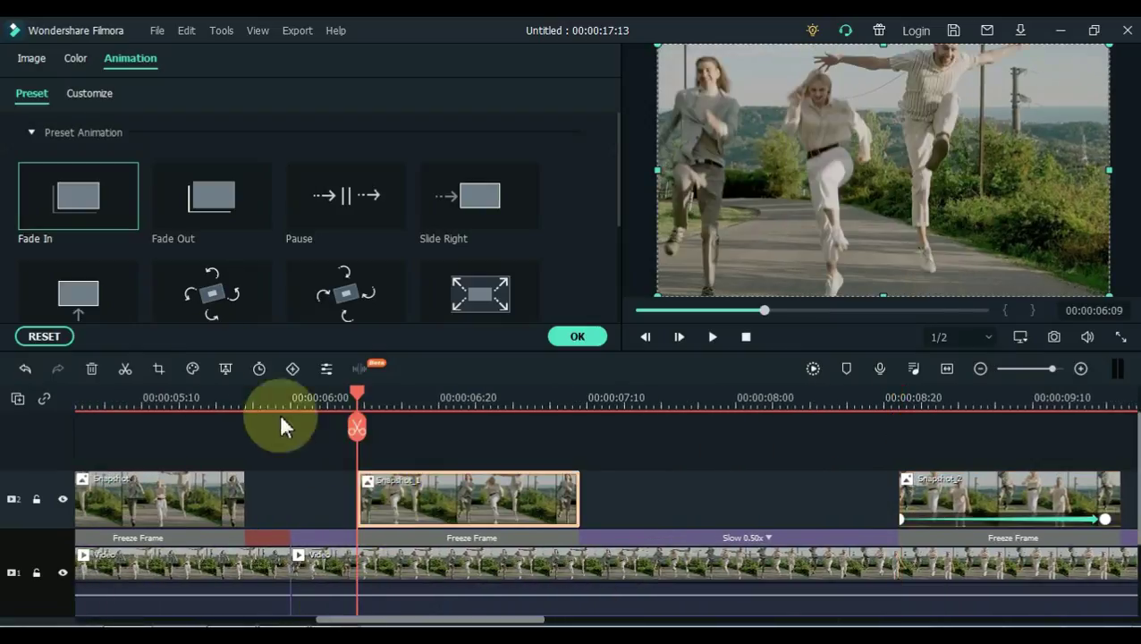
{"action": "double_click", "coordinate": [104, 202]}
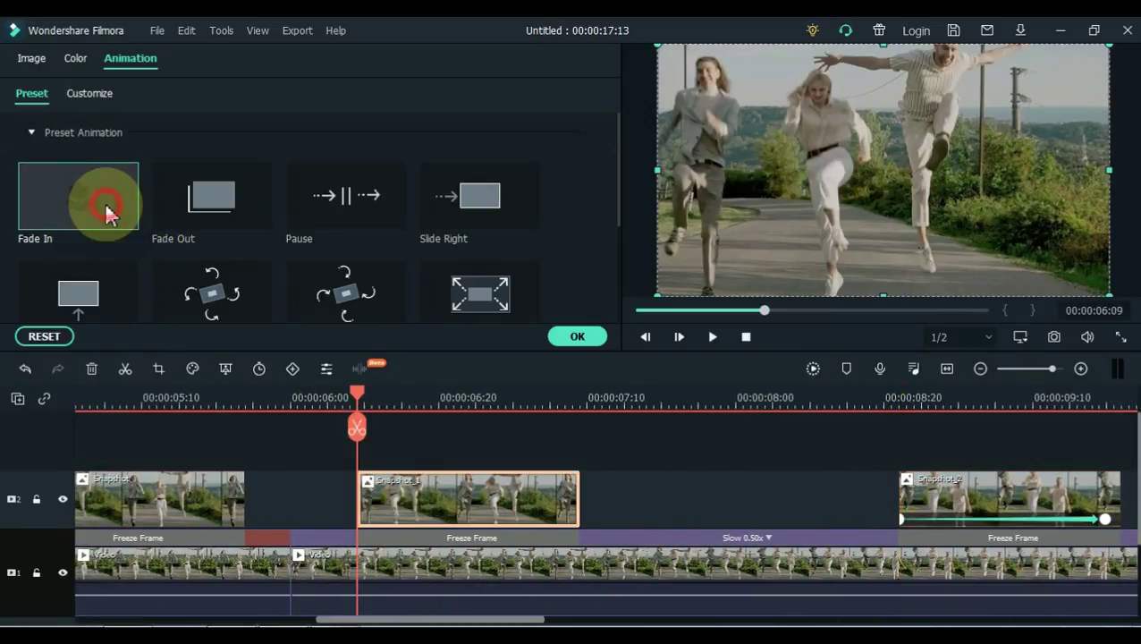
Apply Fade In to the first Snapshot overlay and confirm the animation settings with OK
{"action": "left_click_drag", "start_coordinate": [349, 618], "coordinate": [255, 617]}
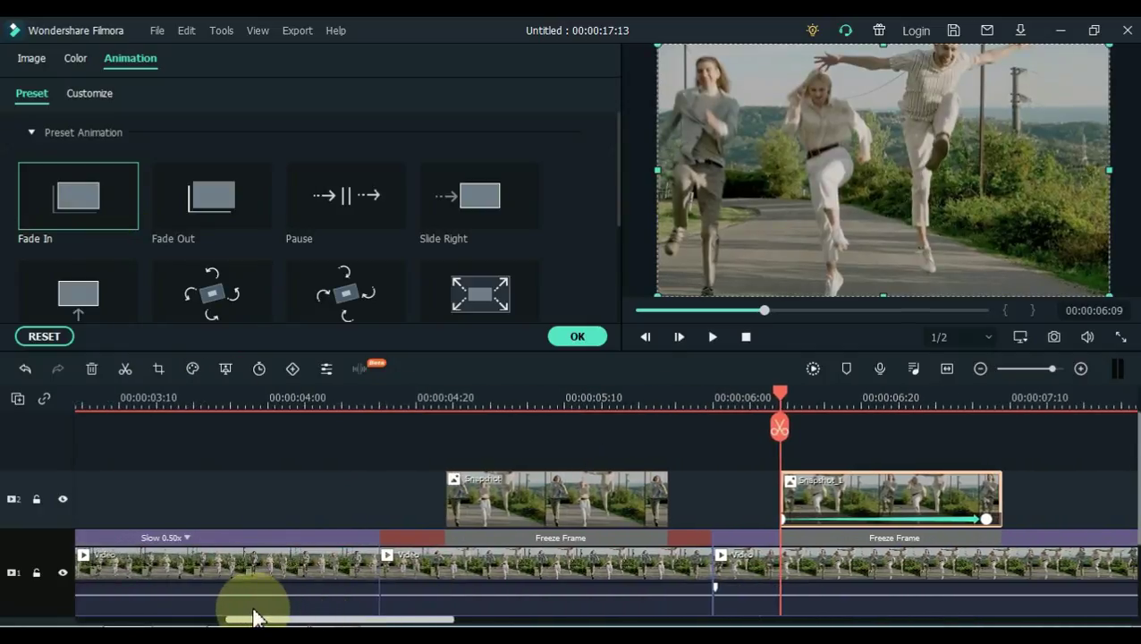
{"action": "left_click", "coordinate": [490, 483]}
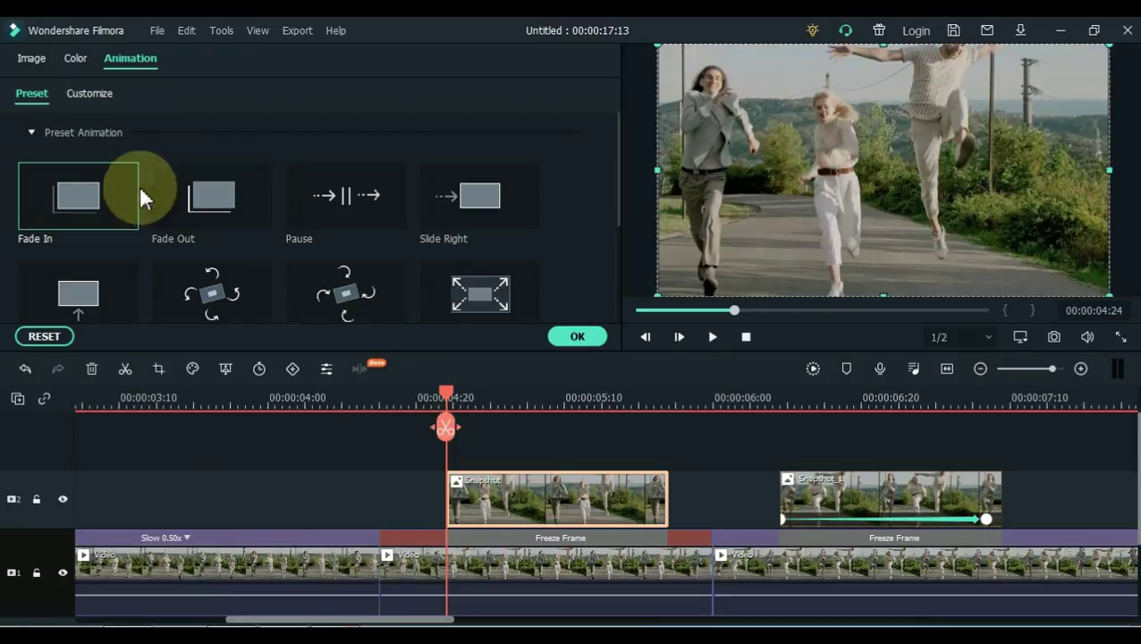
{"action": "left_click", "coordinate": [105, 203]}
{"action": "left_click", "coordinate": [105, 201]}
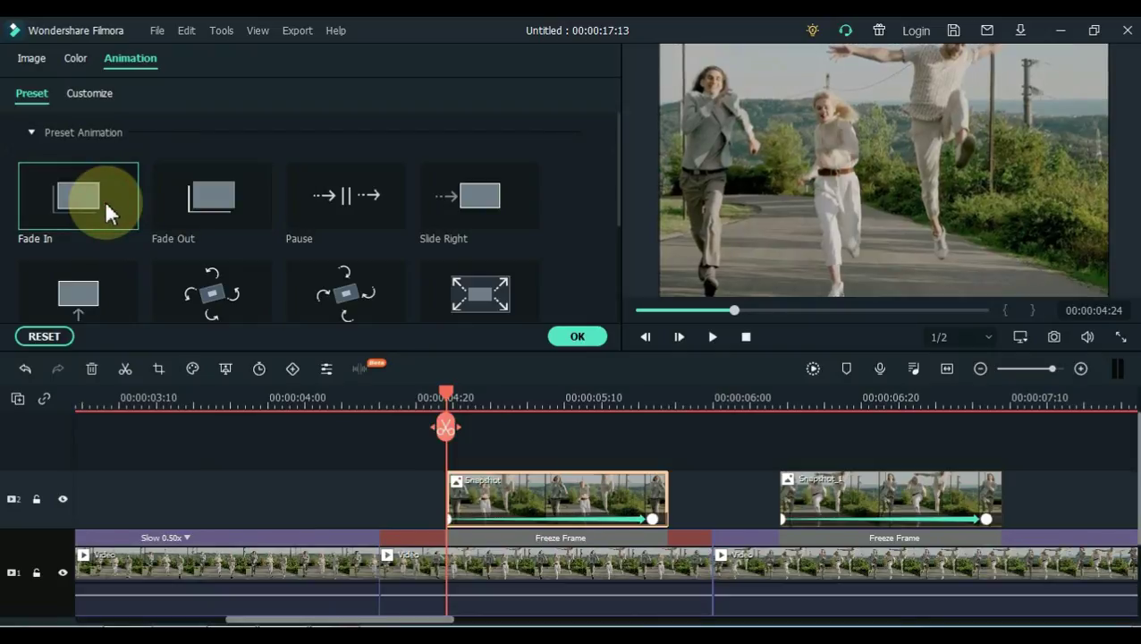
{"action": "left_click", "coordinate": [576, 337]}
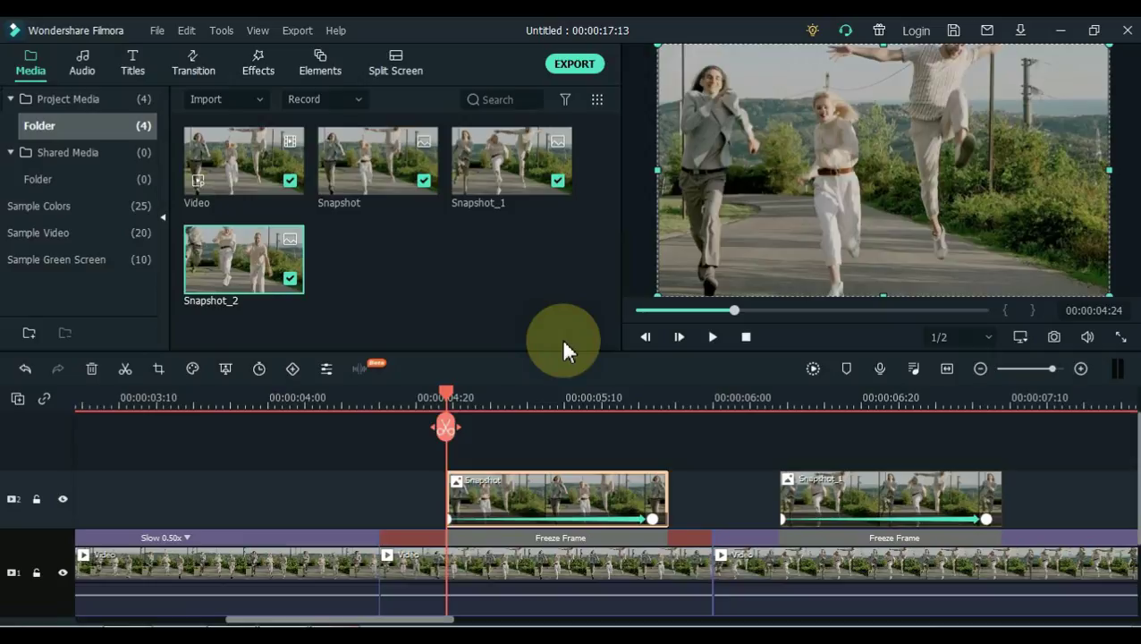
Search the effects library for 'Cool F' and drop Cool Film onto the Snapshot clip
{"action": "left_click", "coordinate": [260, 72]}
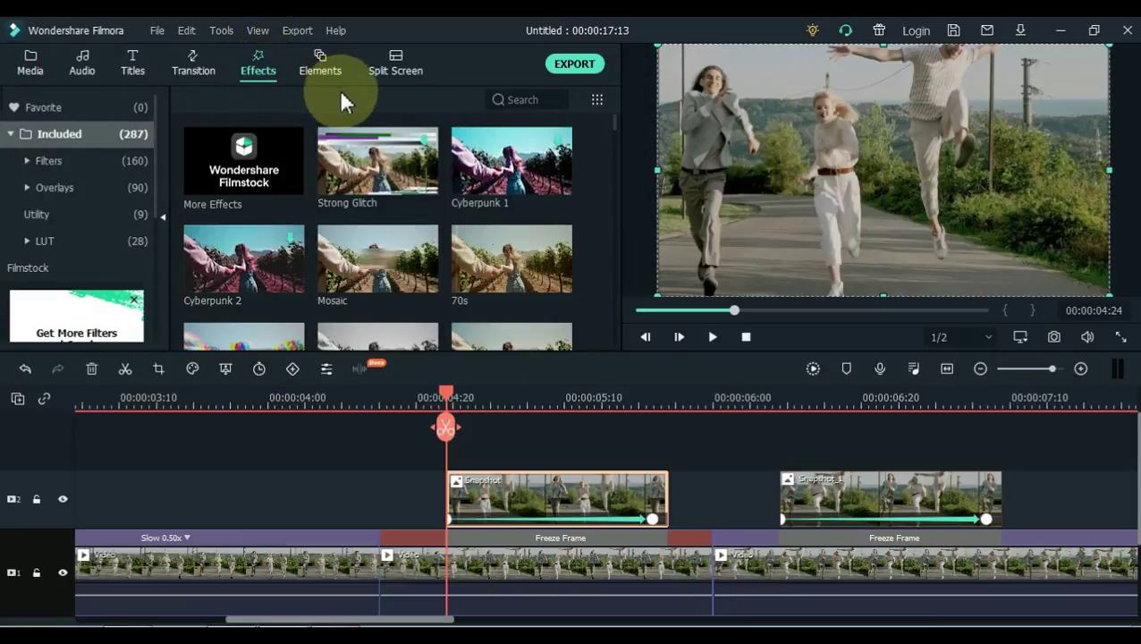
{"action": "left_click", "coordinate": [517, 101]}
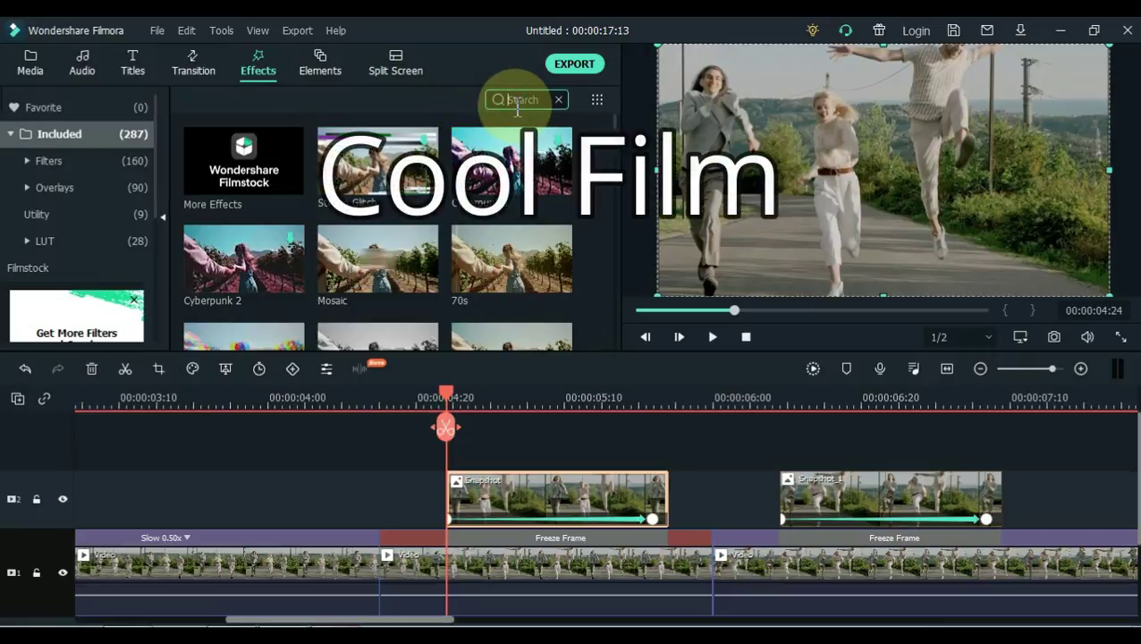
{"action": "type", "text": "Cool"}
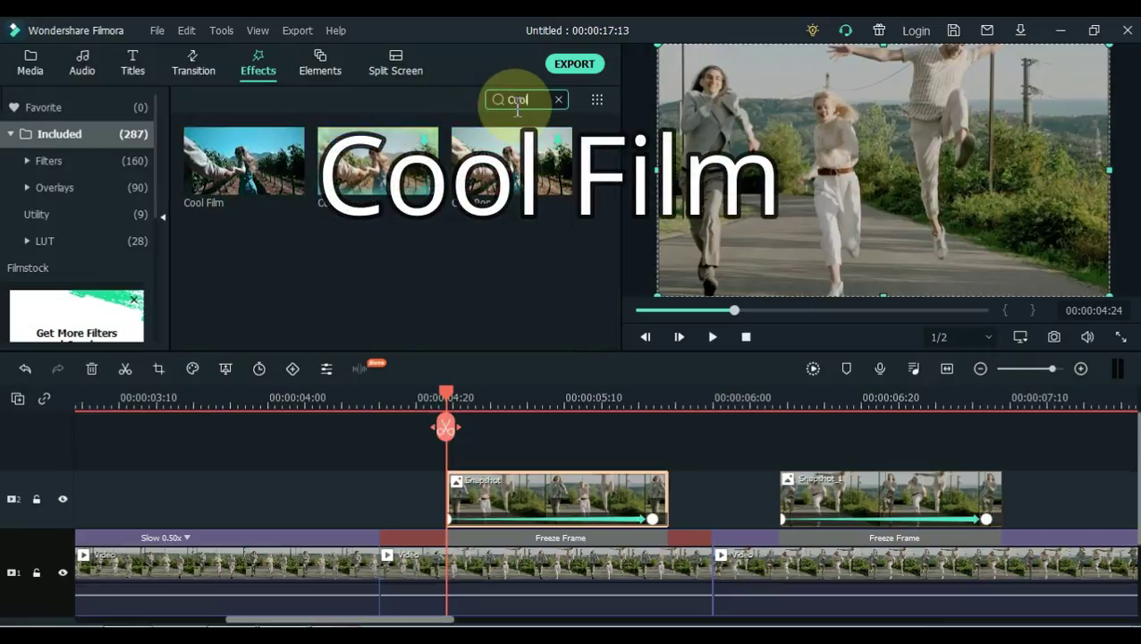
{"action": "type", "text": " Film"}
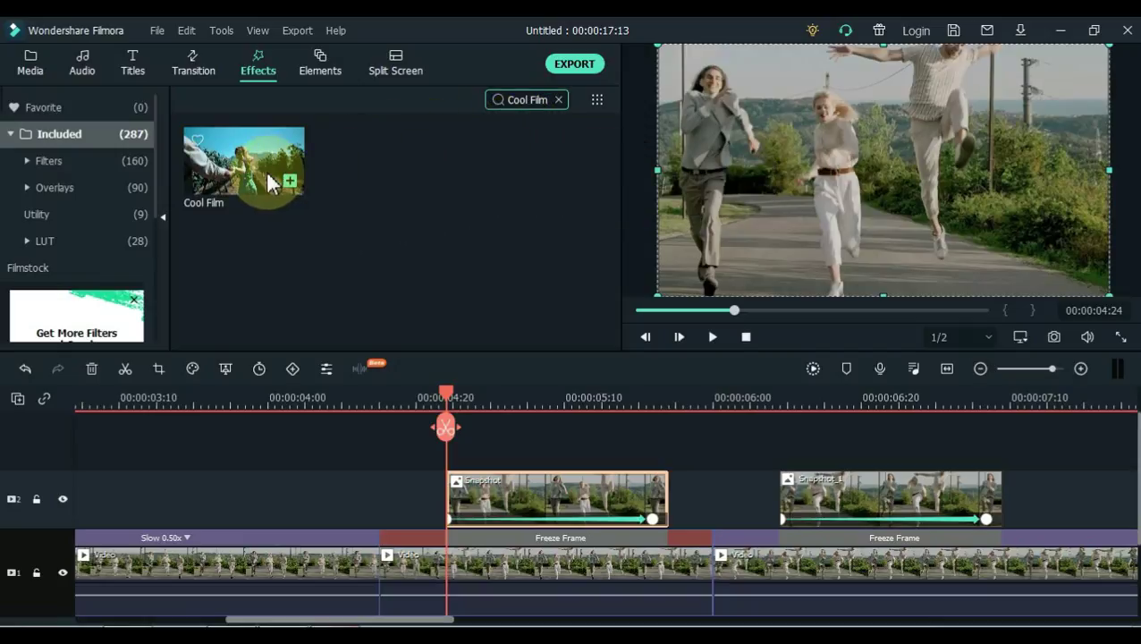
{"action": "left_click_drag", "start_coordinate": [257, 182], "coordinate": [464, 481]}
Drop Cool Film onto Snapshot_1 and play back the edited section
{"action": "left_click_drag", "start_coordinate": [384, 619], "coordinate": [469, 621]}
{"action": "left_click_drag", "start_coordinate": [266, 192], "coordinate": [386, 494]}
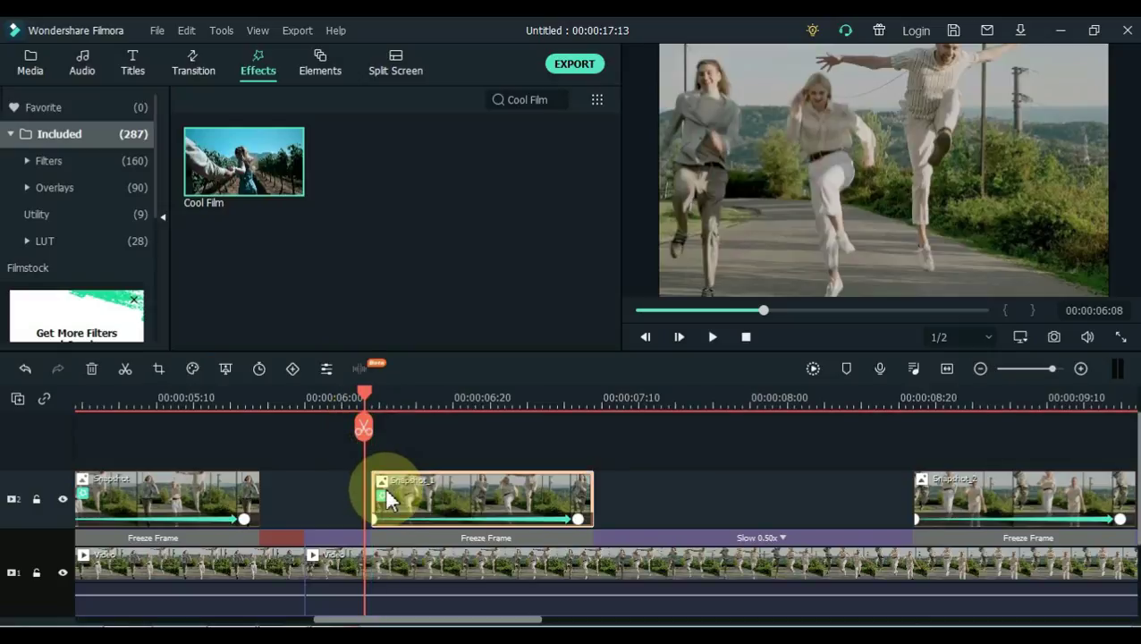
{"action": "key", "text": "space"}
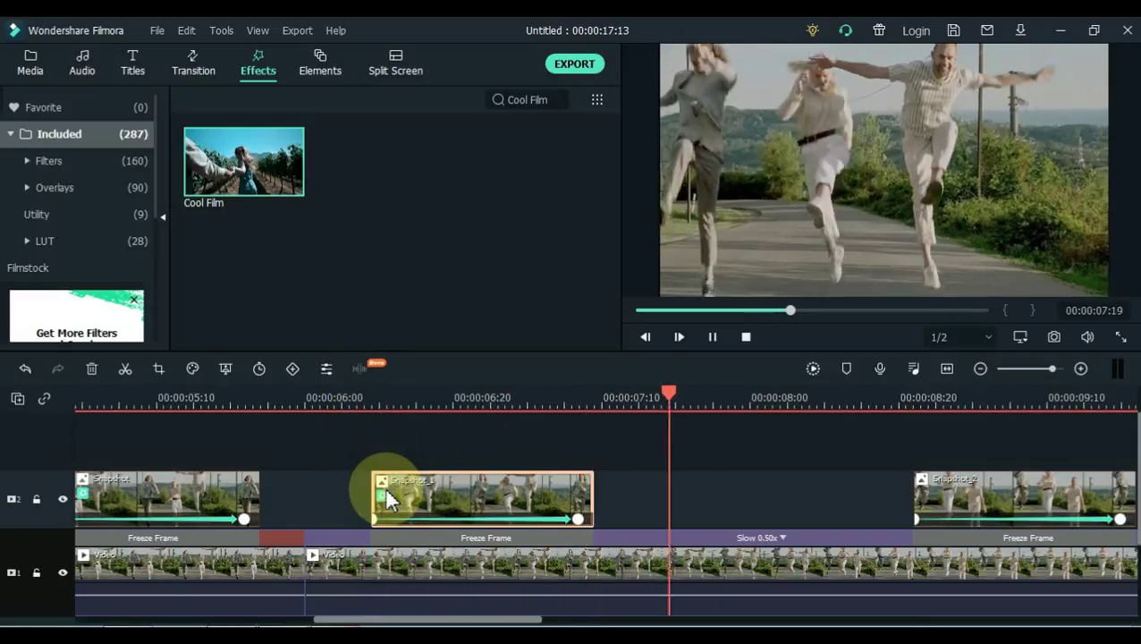
Drop Cool Film onto Snapshot_2 and review playback from about 00:00:08:17
{"action": "key", "text": "space"}
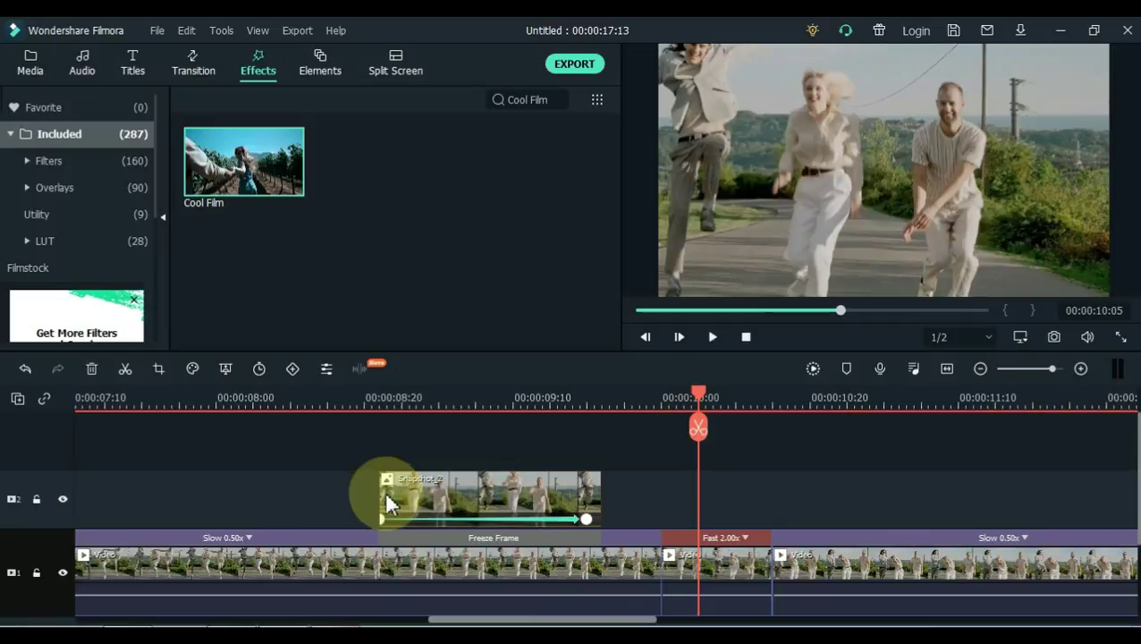
{"action": "left_click_drag", "start_coordinate": [231, 186], "coordinate": [390, 489]}
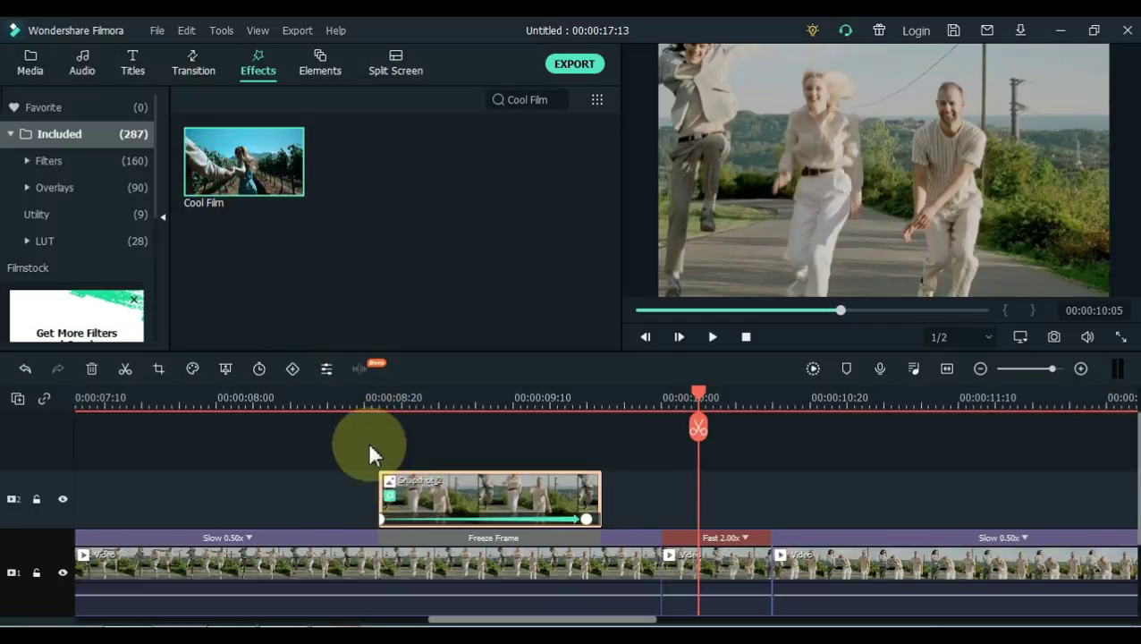
{"action": "left_click", "coordinate": [341, 394]}
{"action": "key", "text": "space"}
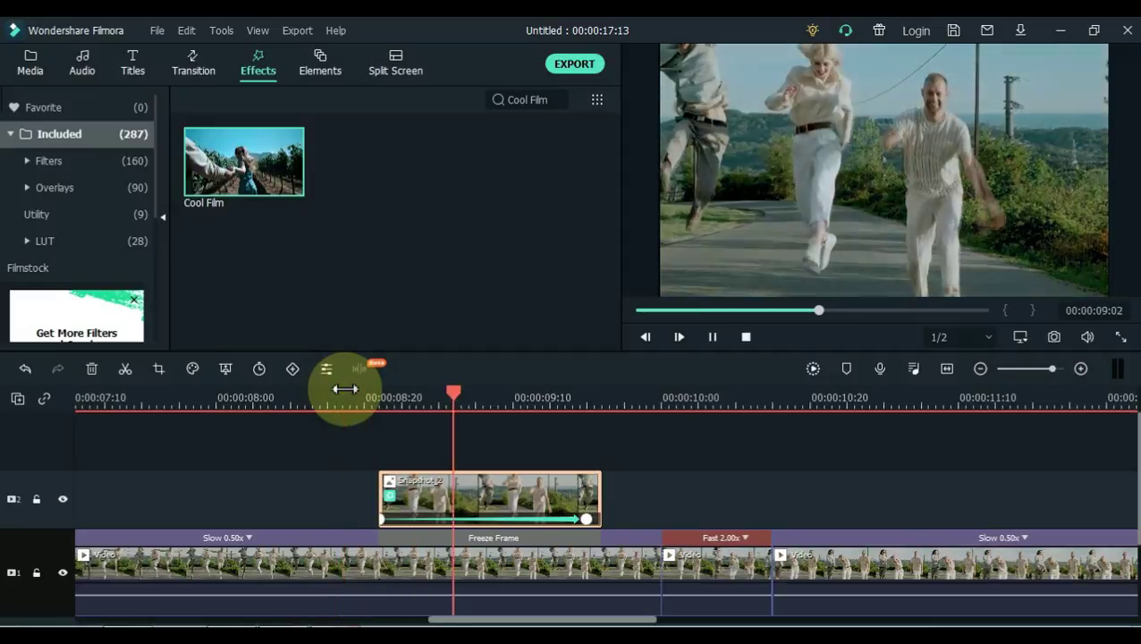
{"action": "key", "text": "space"}
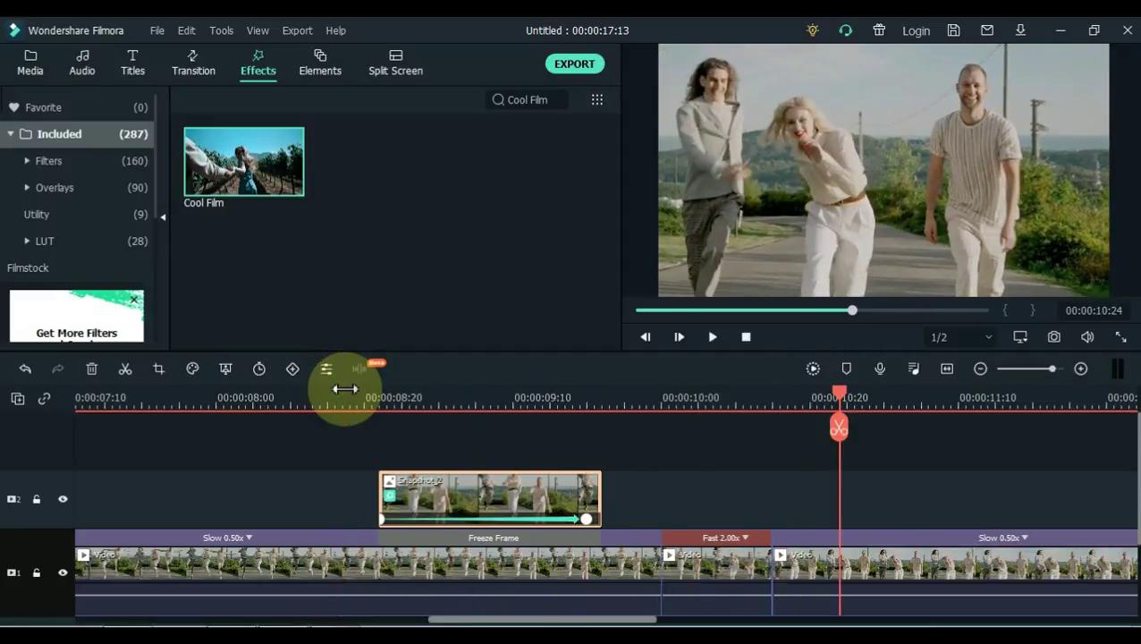
Zoom the timeline to fit the whole project, deselect clips, and return to the start
{"action": "left_click", "coordinate": [947, 369]}
{"action": "left_click", "coordinate": [991, 470]}
{"action": "key", "text": "Home"}
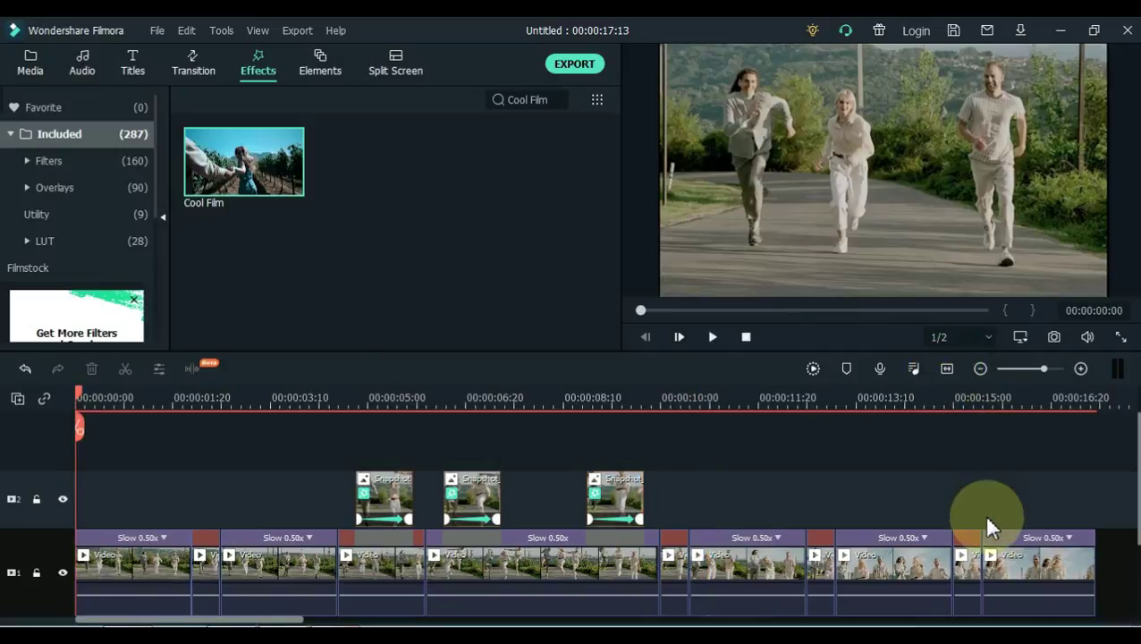